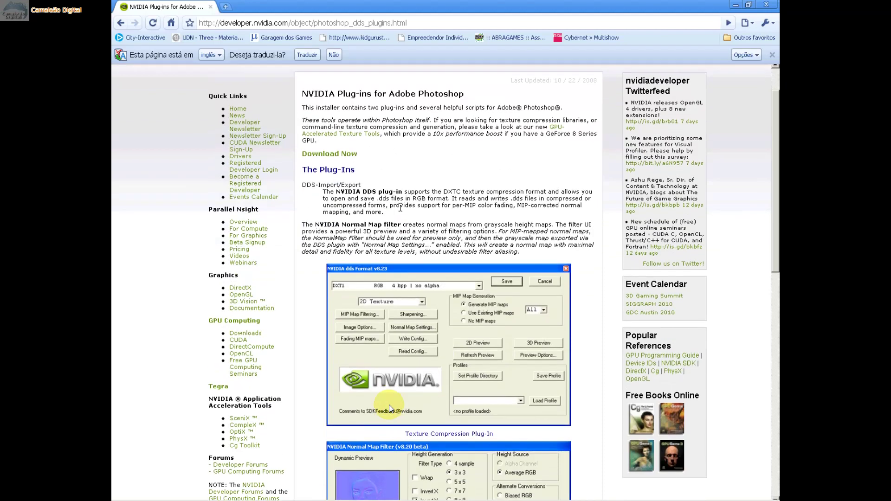
Download the current version of the NVIDIA Photoshop Plug-ins from the NVIDIA Developer Zone page.
scroll(401, 211, down, 5)
scroll(402, 211, down, 4)
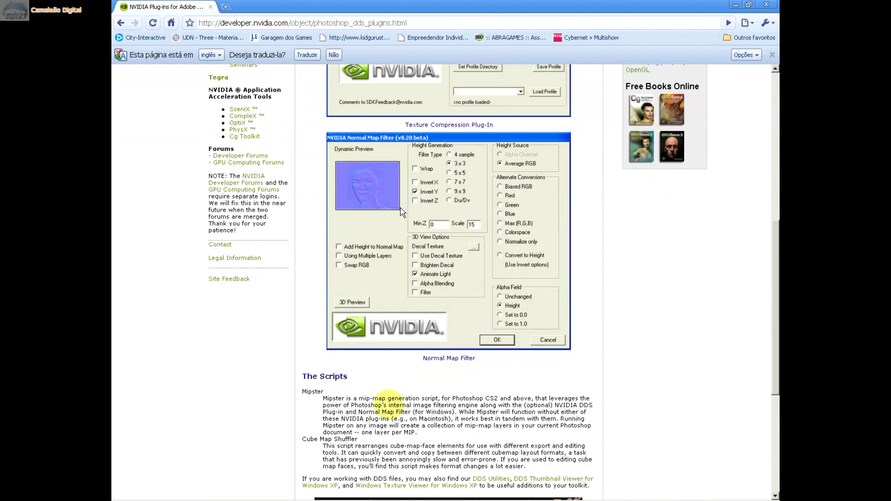
scroll(402, 211, down, 2)
scroll(401, 211, down, 2)
scroll(402, 211, down, 1)
scroll(403, 209, up, 3)
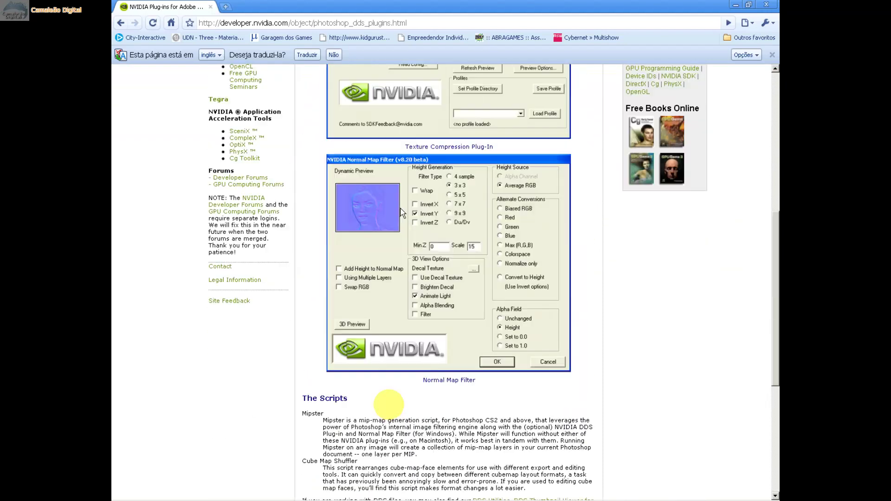
scroll(402, 210, up, 4)
scroll(375, 195, up, 5)
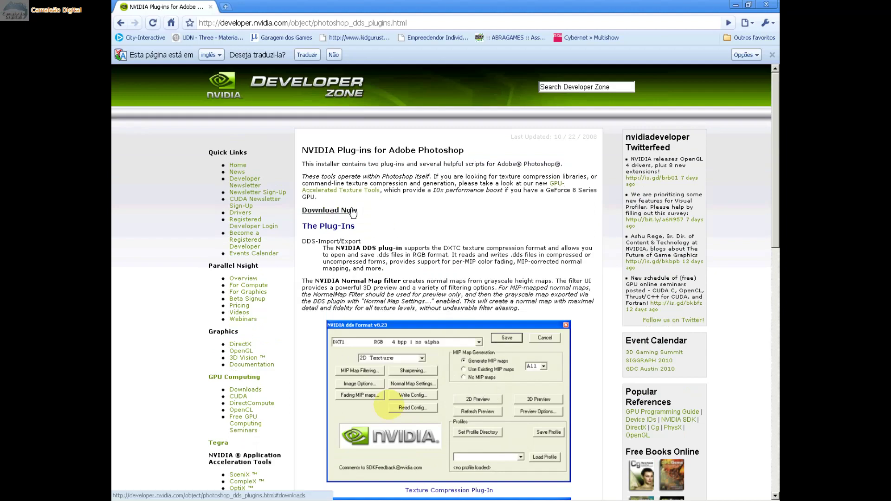
click(351, 209)
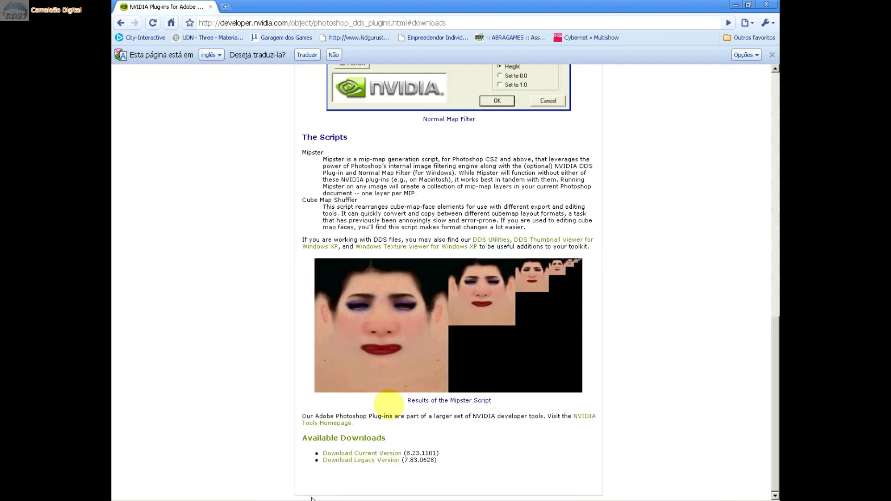
click(348, 453)
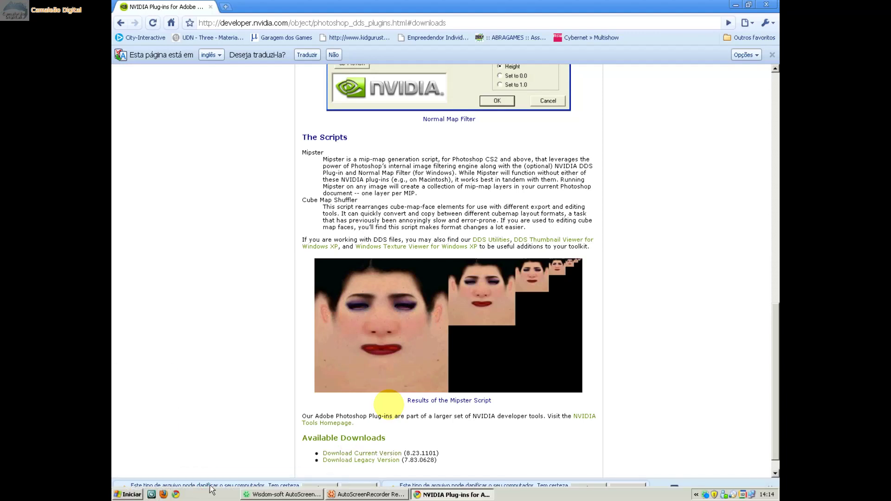
Save the downloaded installer and run it despite the security warning.
click(597, 488)
click(775, 473)
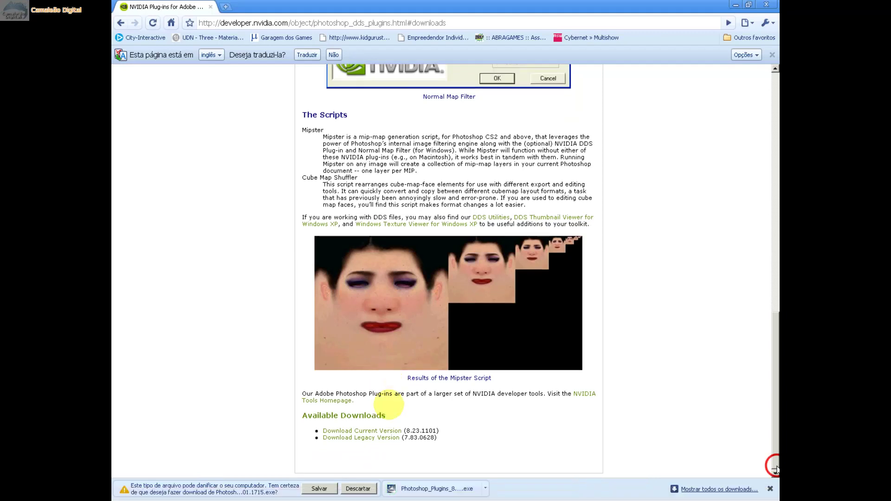
click(455, 489)
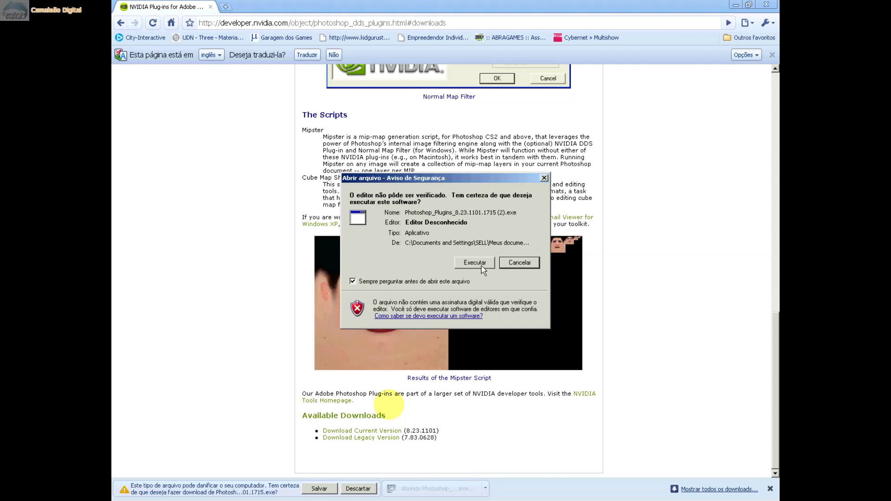
click(481, 263)
click(766, 5)
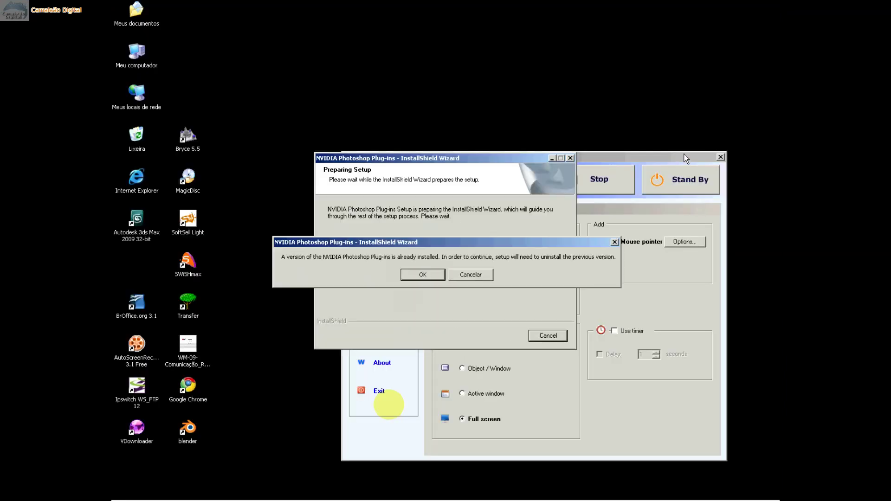
Agree to uninstall the previous plug-in version and accept the license agreement.
click(720, 157)
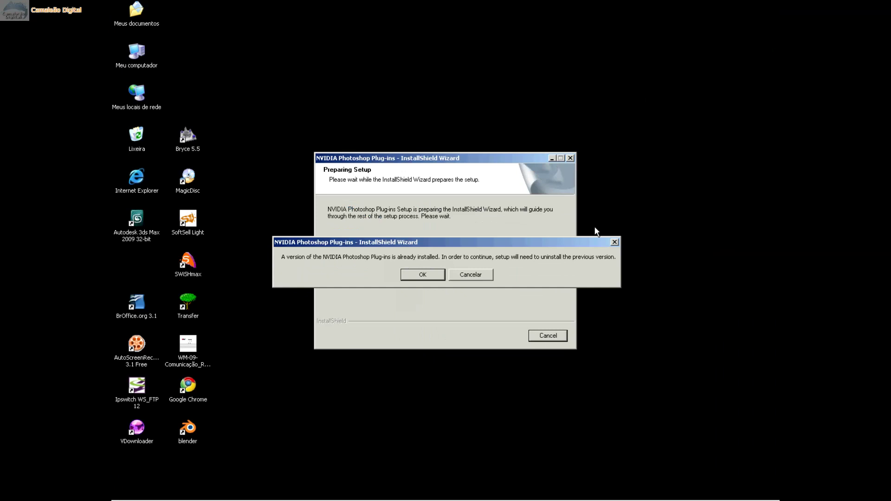
click(429, 277)
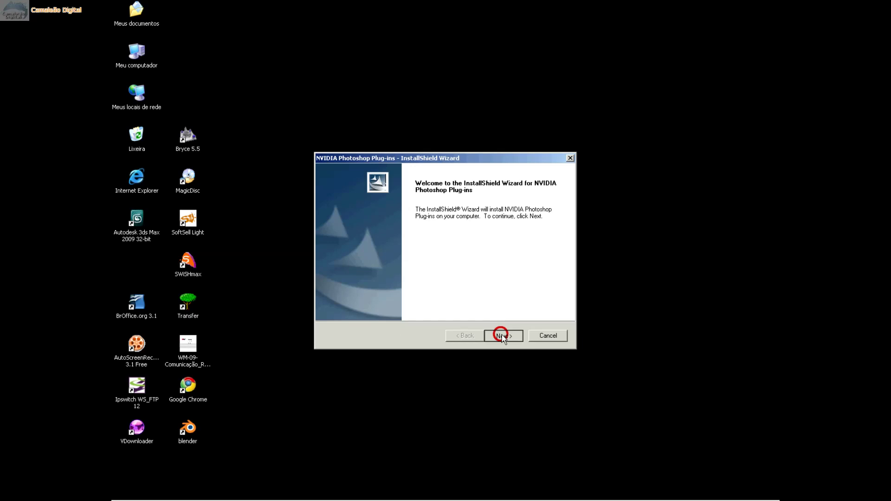
click(502, 336)
click(404, 299)
click(494, 341)
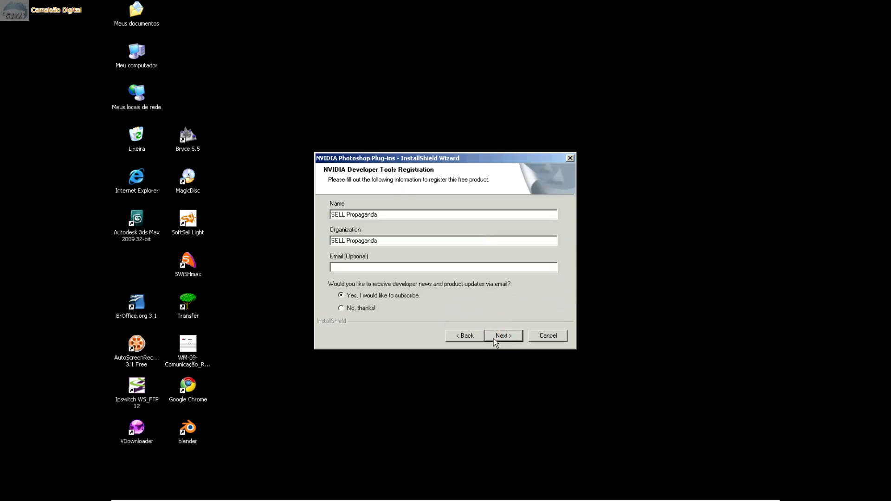
Decline the e-mail subscription and install into the detected Photoshop CS2 folder, then finish.
click(371, 310)
click(493, 341)
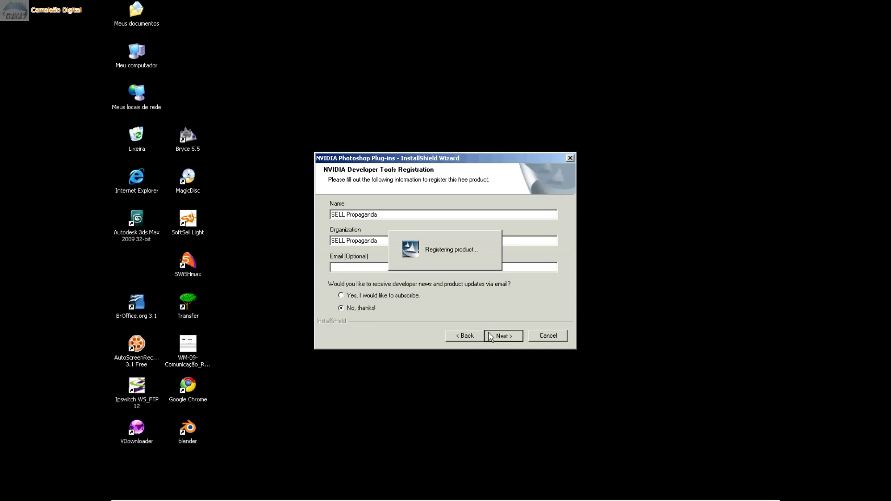
click(500, 334)
click(505, 337)
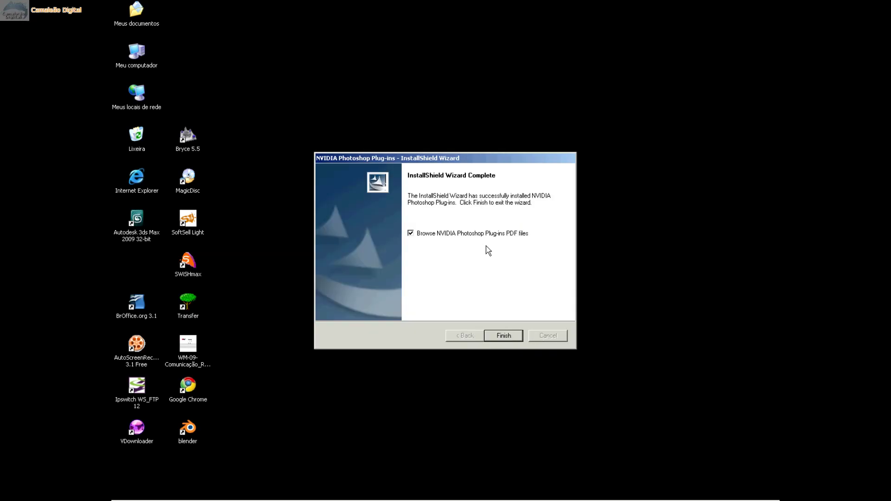
click(492, 335)
click(127, 494)
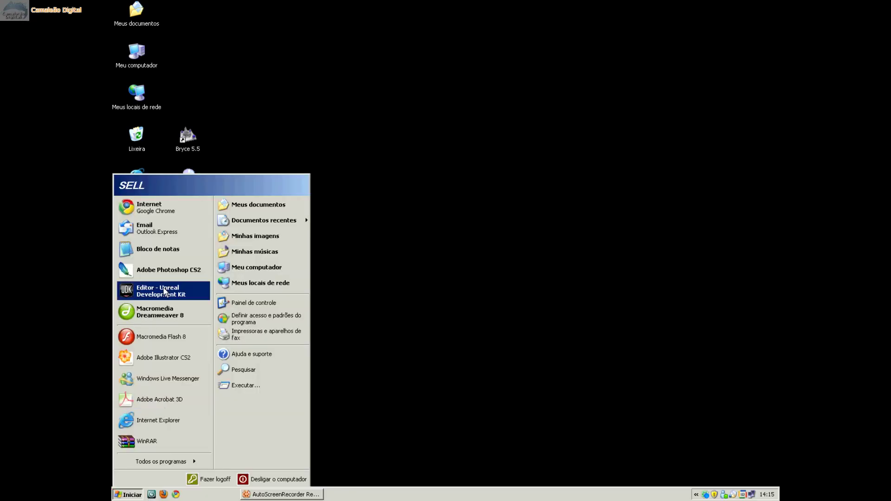
Launch Adobe Photoshop CS2 from the Start menu and wait for the empty workspace.
click(177, 271)
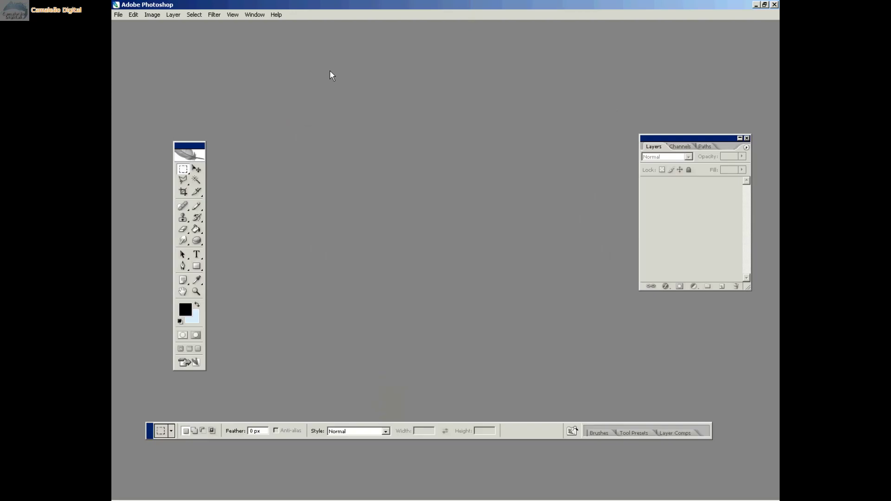
click(117, 15)
In the Open dialog, browse to the jobs > loja > obj folder on Disco local (D:).
mouse_move(175, 64)
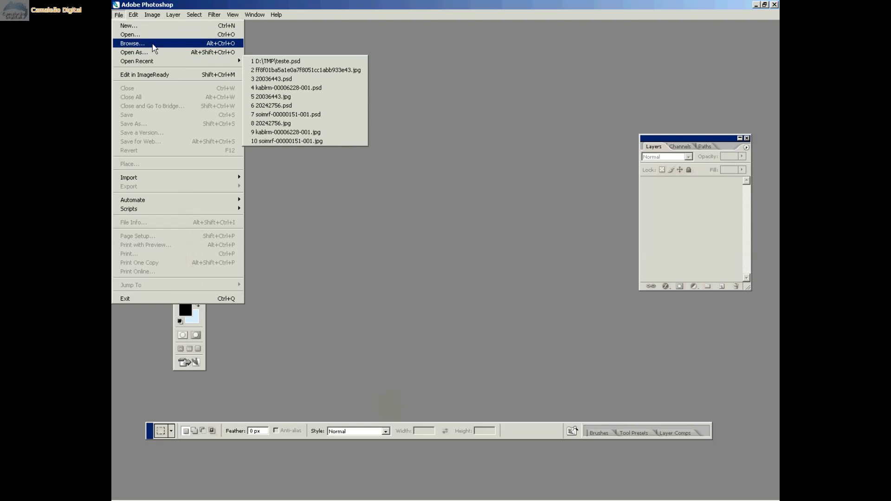
click(149, 36)
click(398, 150)
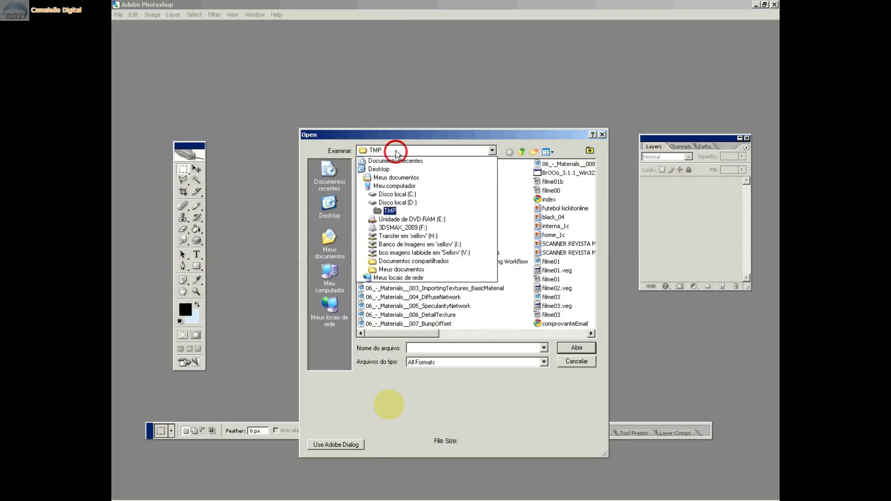
click(383, 203)
click(374, 191)
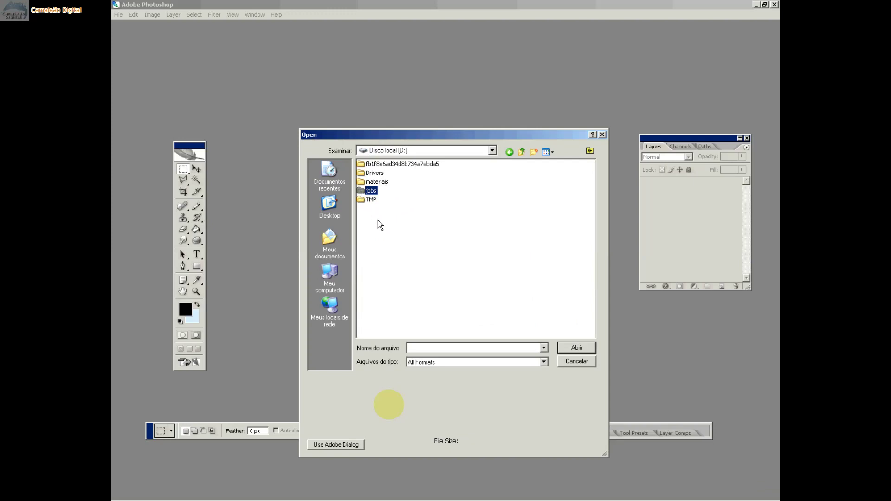
key(Return)
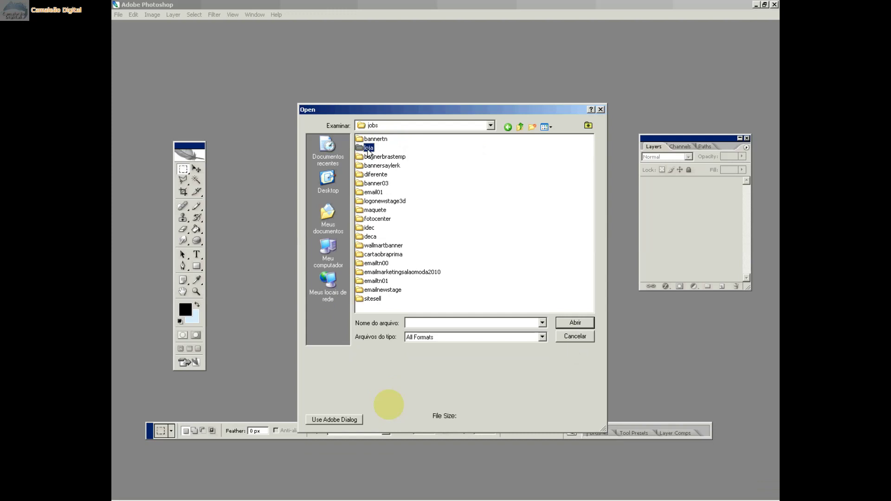
double_click(368, 148)
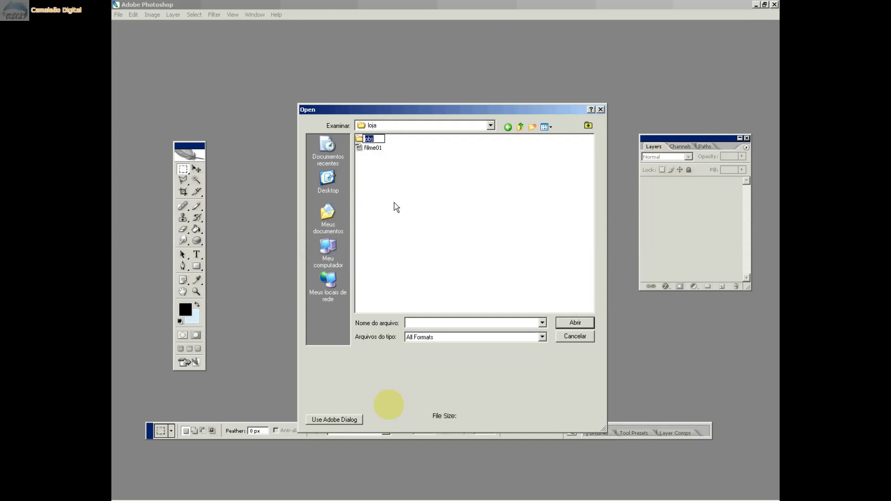
key(Return)
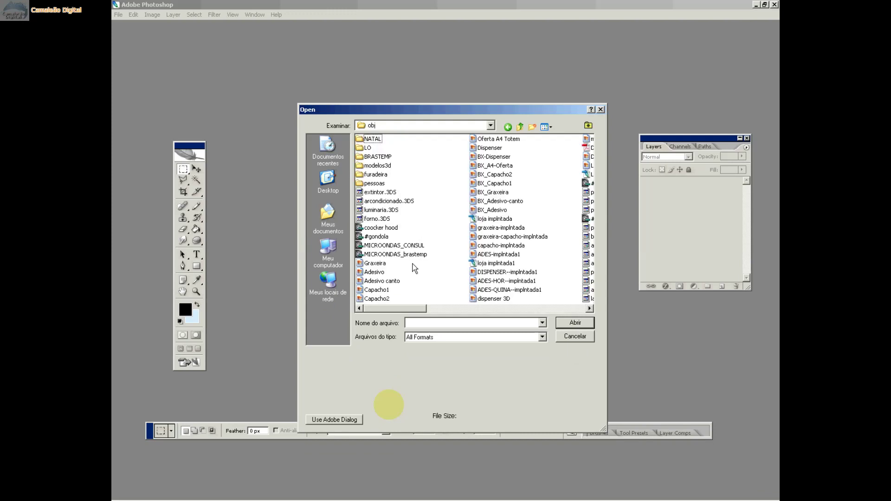
Show files as thumbnails and open the beige four-tile texture image.
click(545, 127)
click(559, 139)
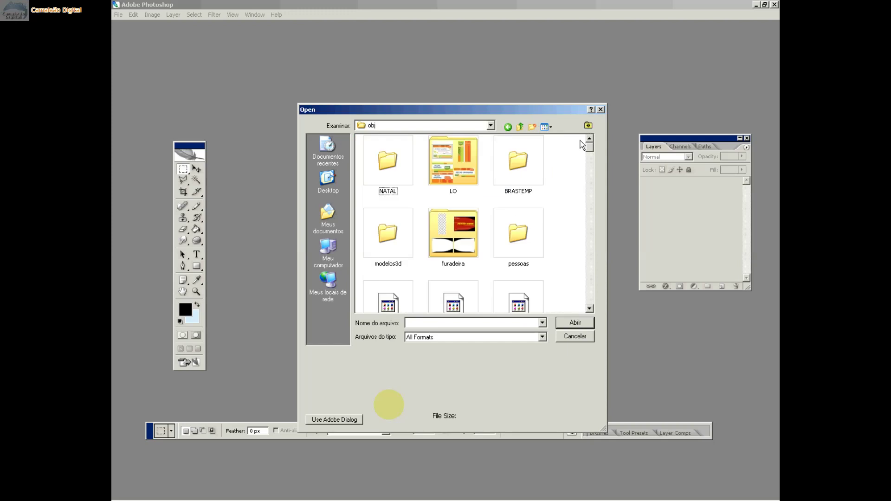
drag(590, 145, 589, 235)
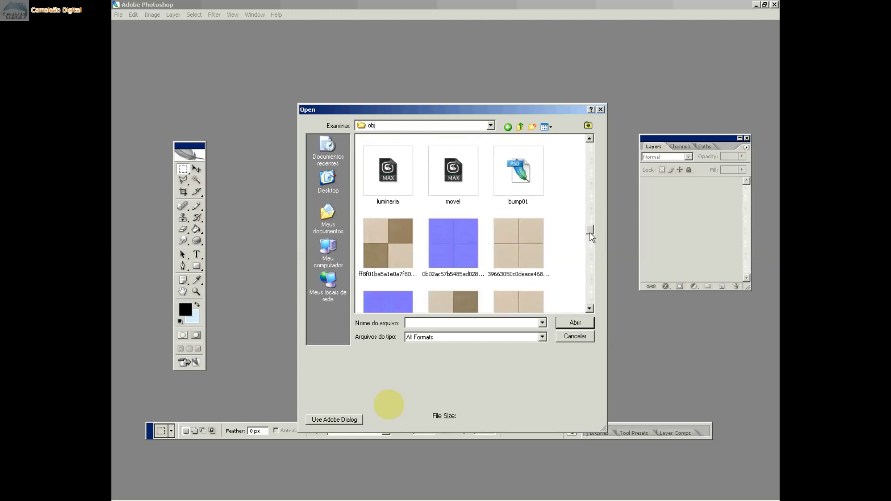
click(527, 212)
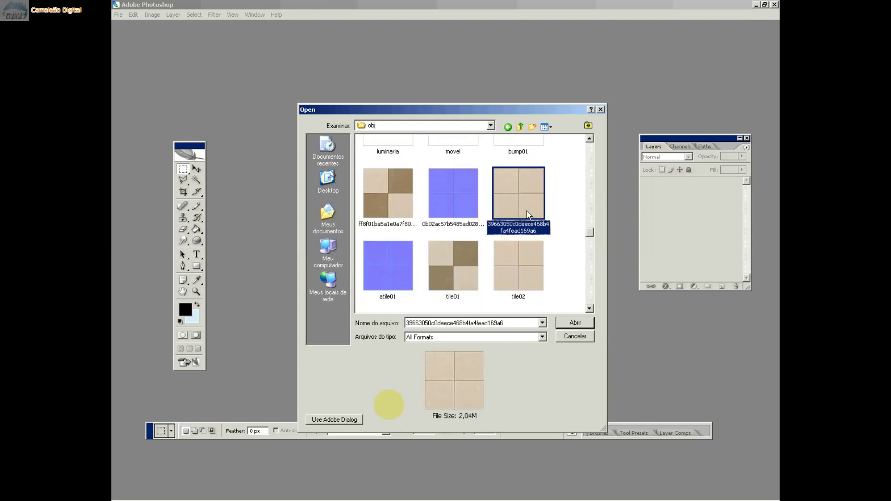
double_click(527, 210)
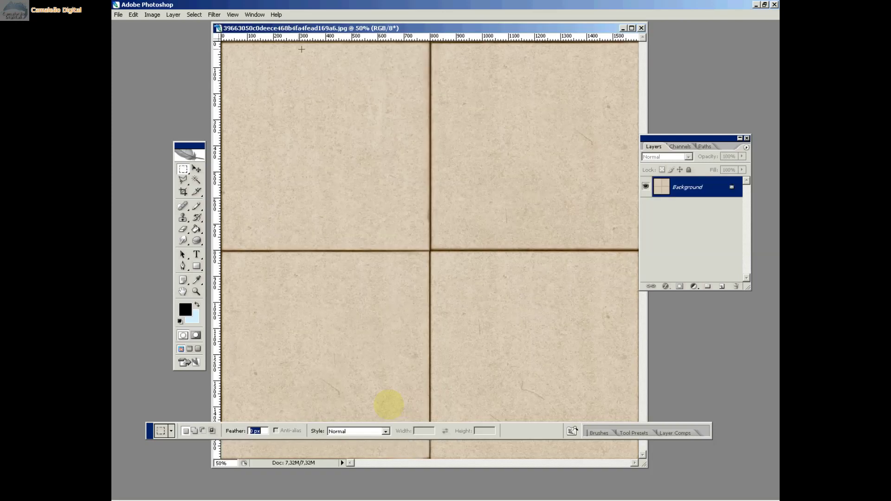
Convert the tile texture to grayscale, discarding its colour information.
click(152, 15)
mouse_move(163, 24)
click(253, 36)
click(425, 189)
Apply Brightness/Contrast with contrast +83 and brightness about +5.
click(152, 15)
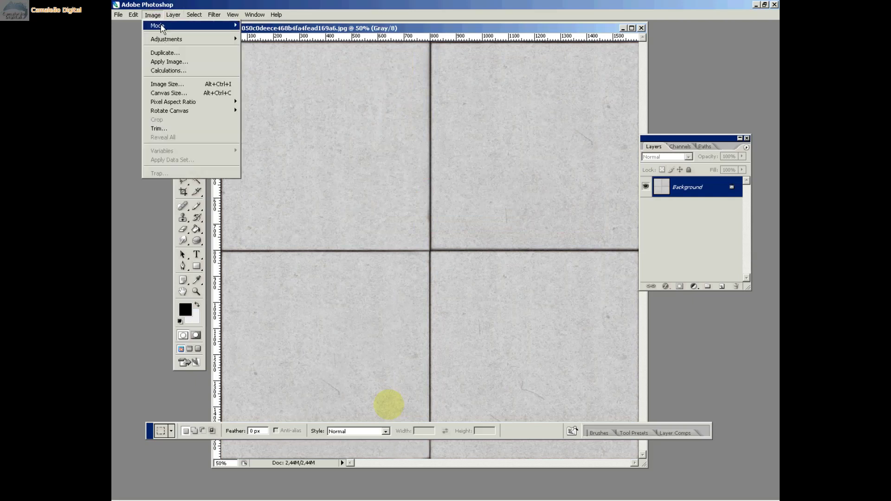
mouse_move(163, 27)
mouse_move(222, 41)
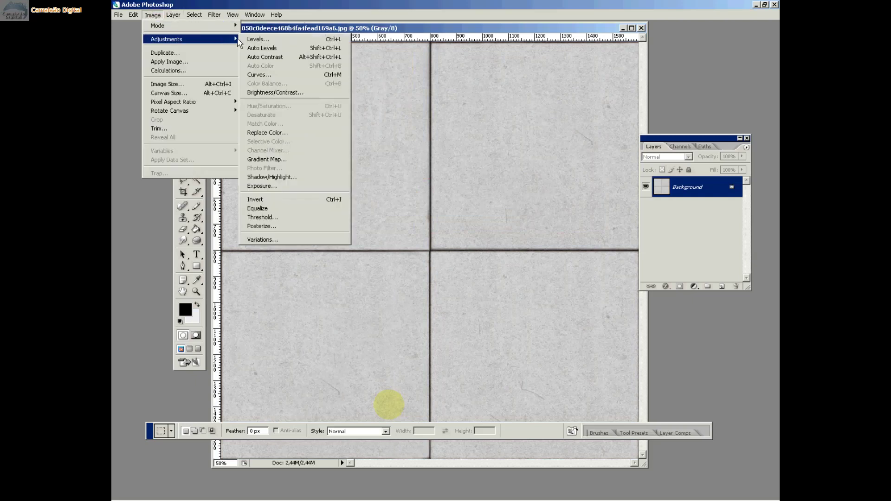
click(324, 94)
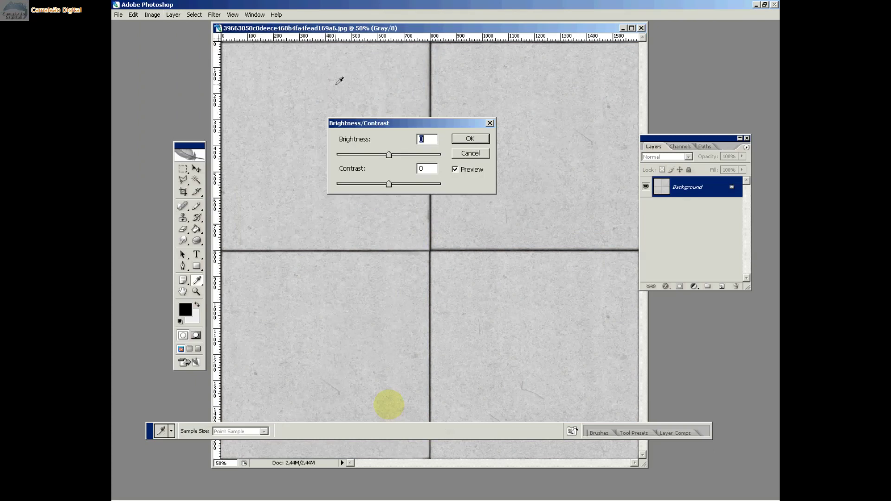
drag(389, 183, 431, 183)
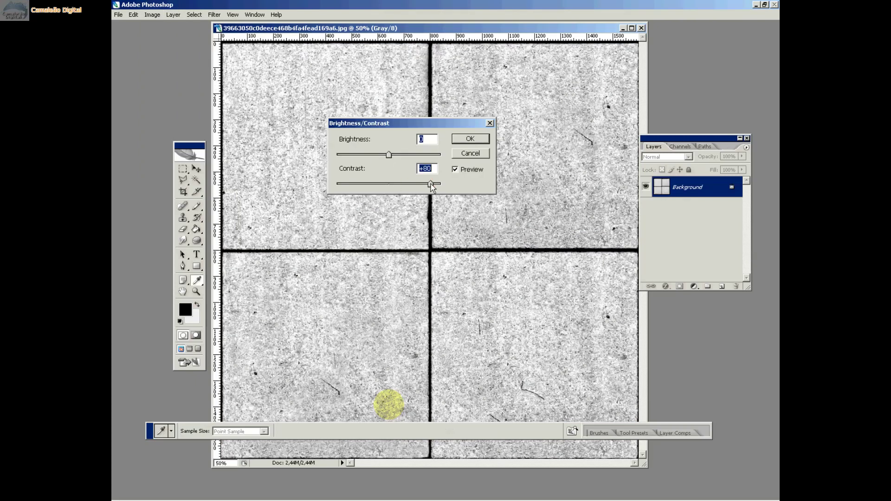
drag(389, 155, 386, 159)
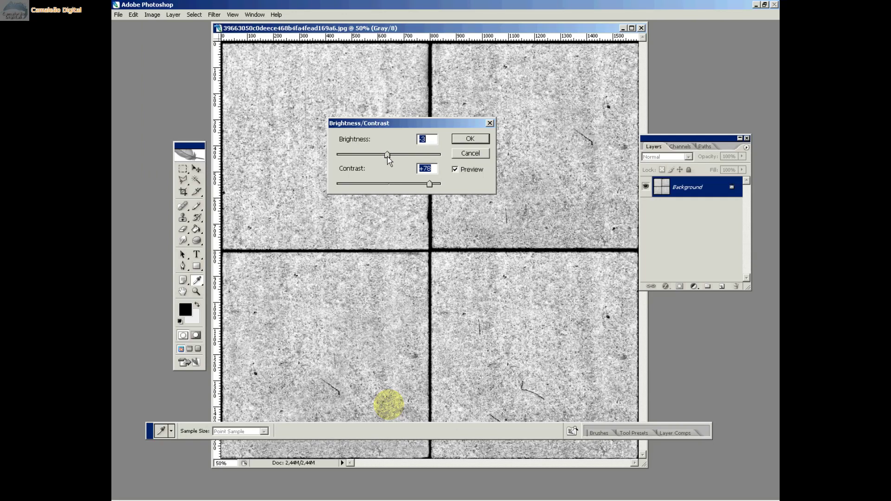
drag(429, 183, 432, 184)
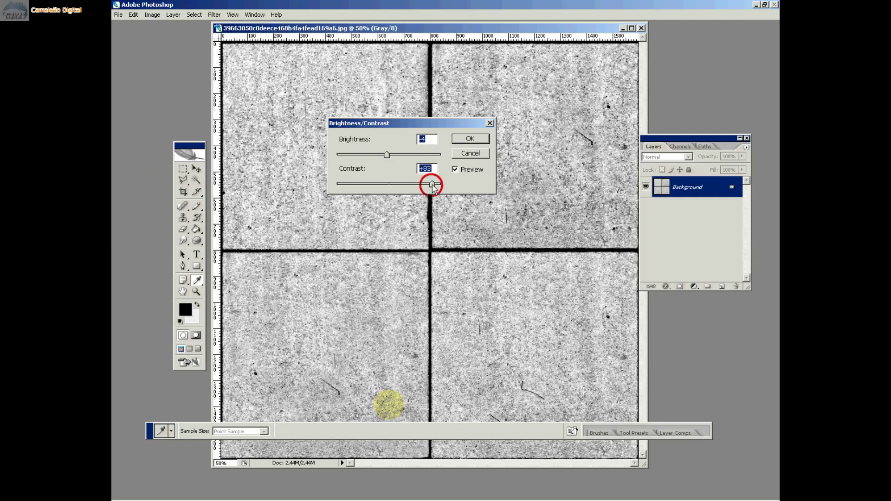
drag(396, 156, 392, 158)
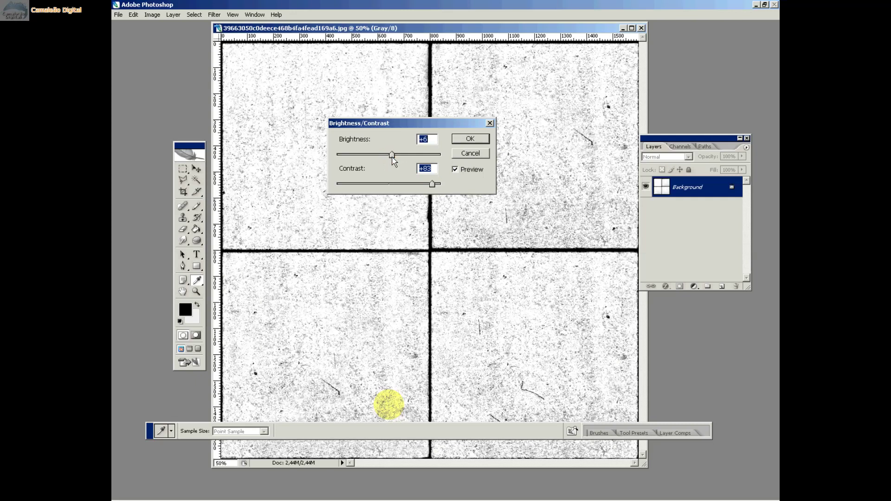
click(470, 139)
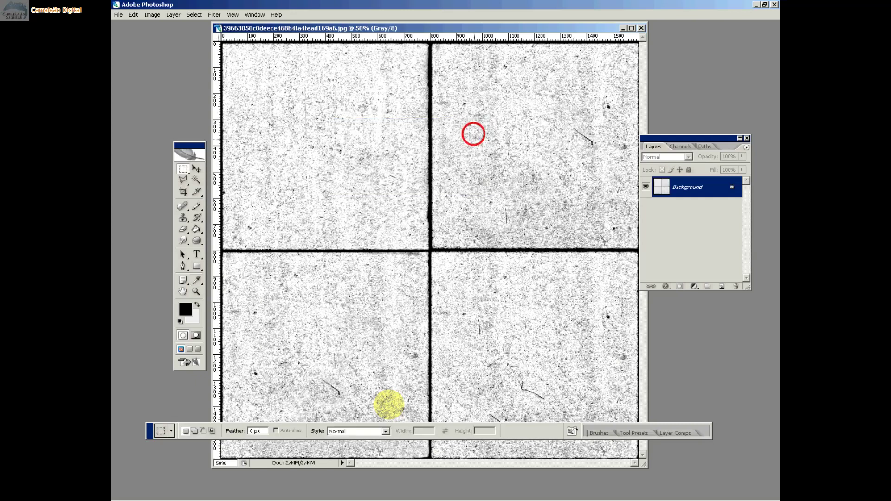
Turn the Background into Layer 0 and switch the image mode to RGB Color.
double_click(690, 193)
key(Return)
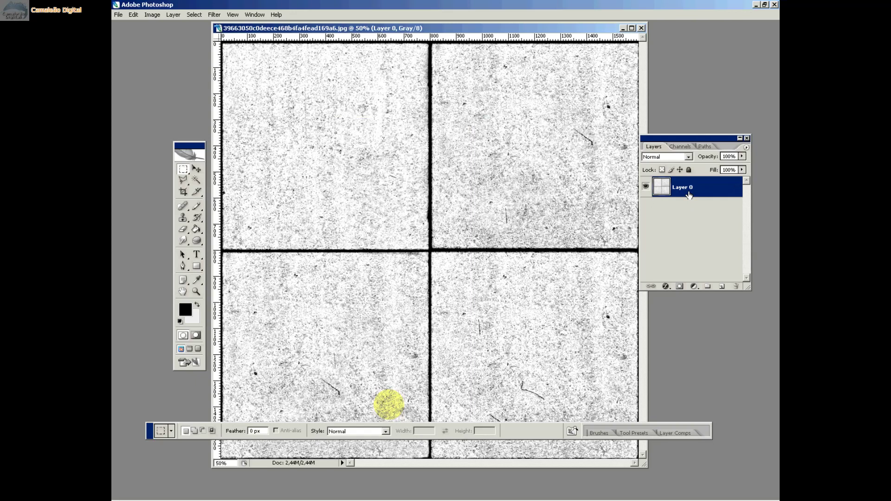
click(152, 14)
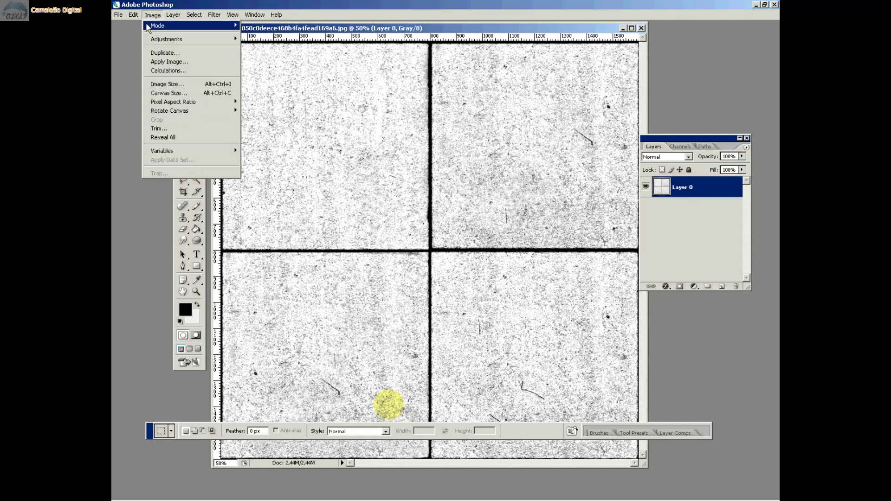
mouse_move(186, 25)
click(280, 61)
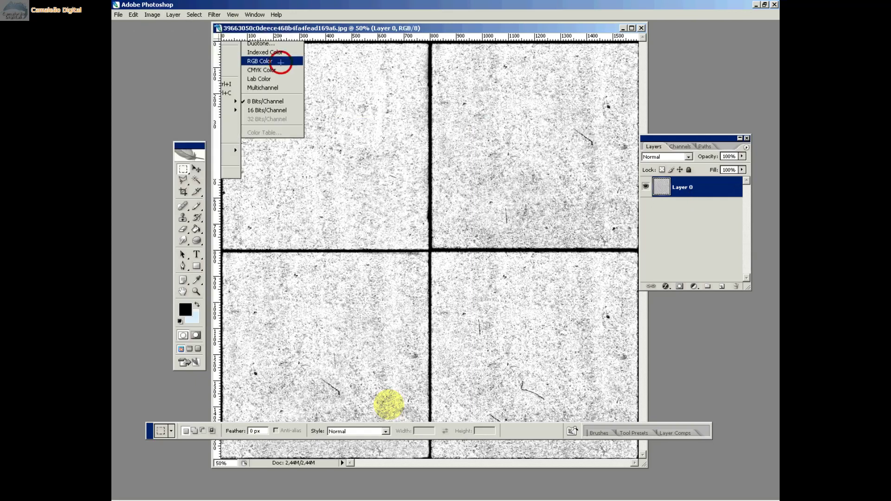
click(214, 14)
Apply NVIDIA NormalMapFilter with Average RGB and scale 2 to the texture.
mouse_move(314, 218)
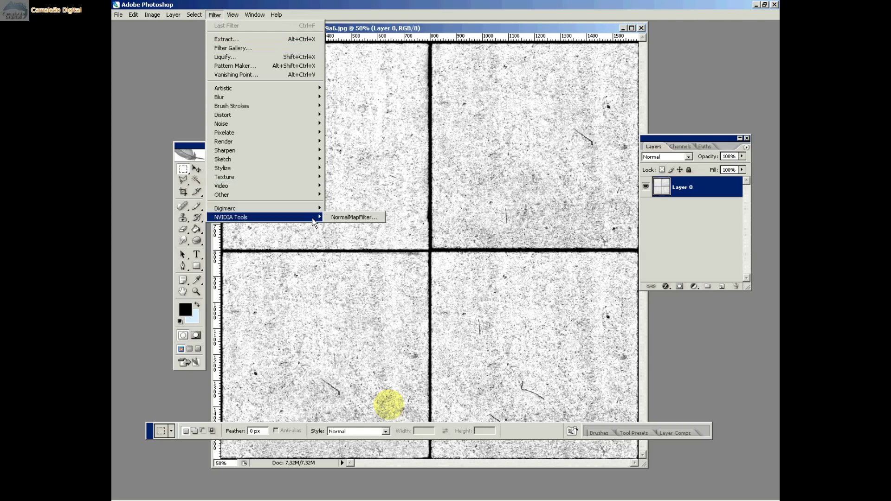
click(379, 221)
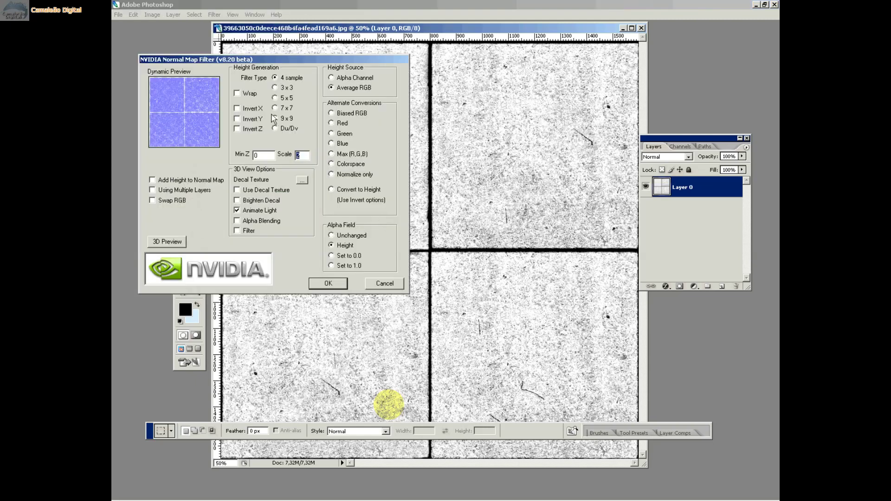
click(349, 88)
click(337, 284)
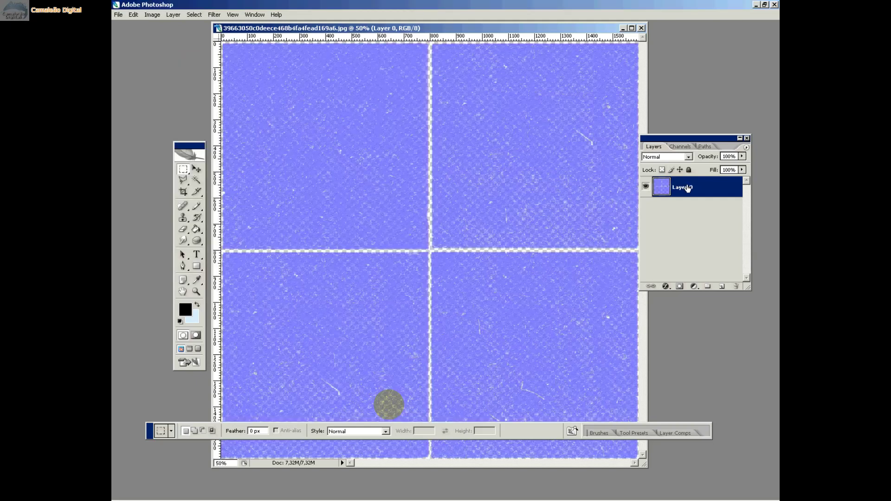
right_click(687, 188)
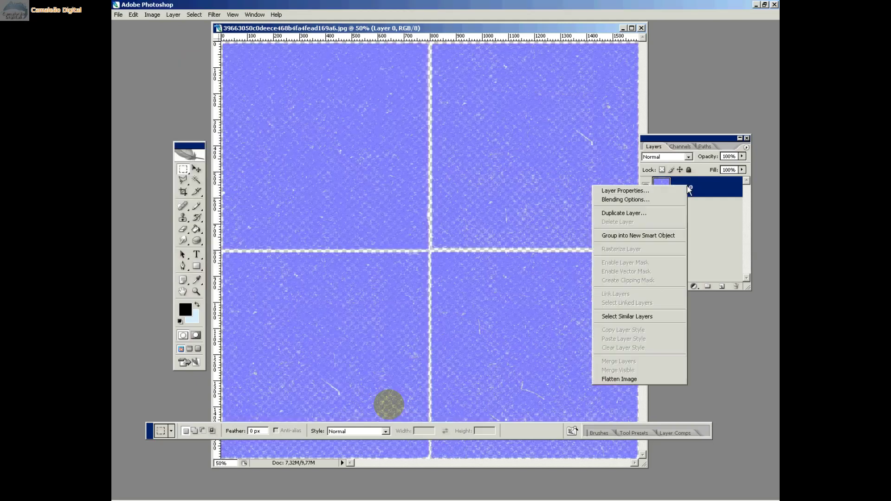
Set Layer 0's blend mode to Multiply in Blending Options.
click(678, 200)
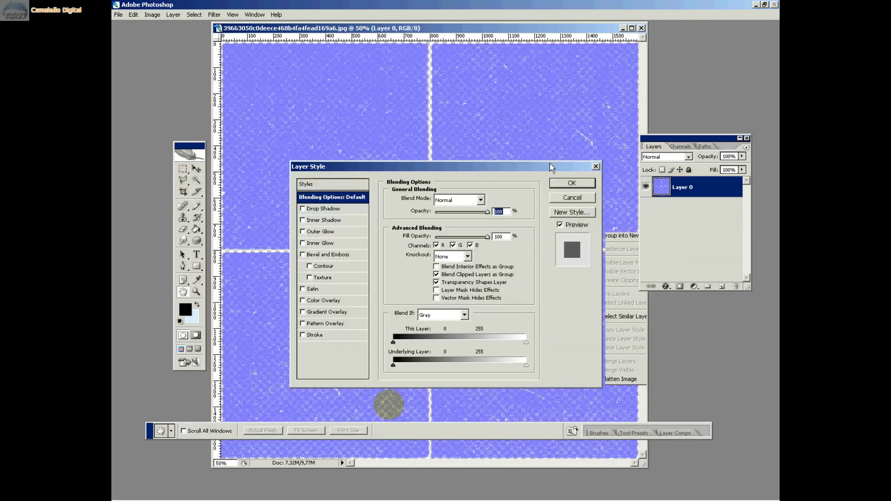
click(464, 200)
click(464, 244)
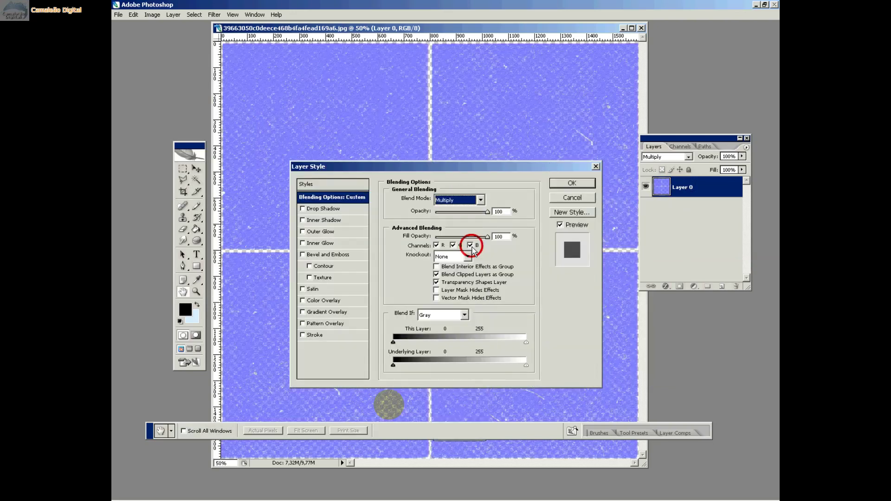
click(560, 183)
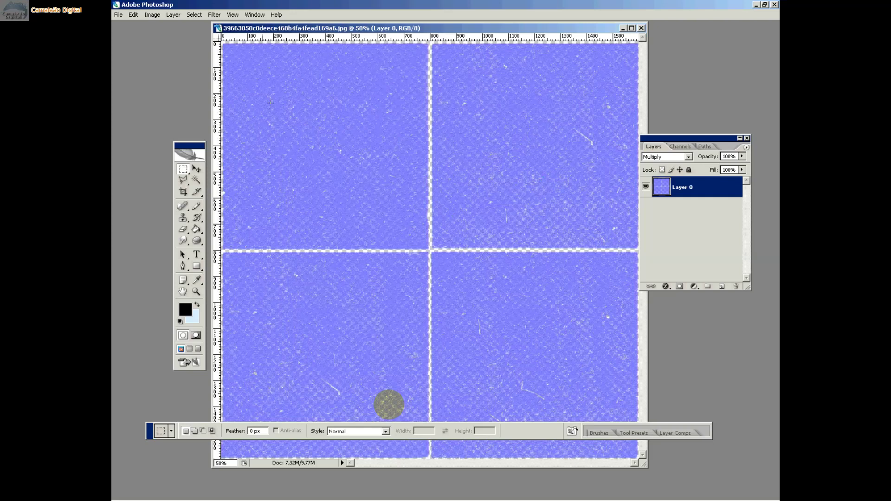
Resize the image from 1600 to 512 pixels square.
click(118, 14)
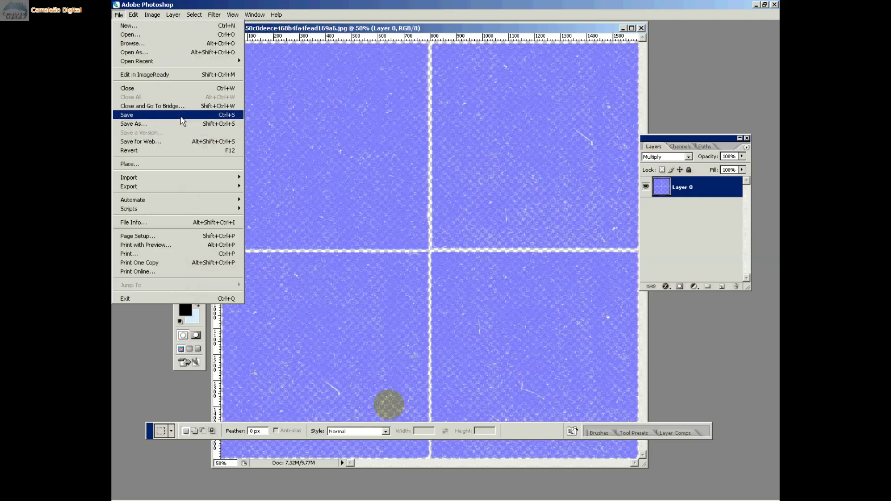
click(412, 28)
key(alt+ctrl+i)
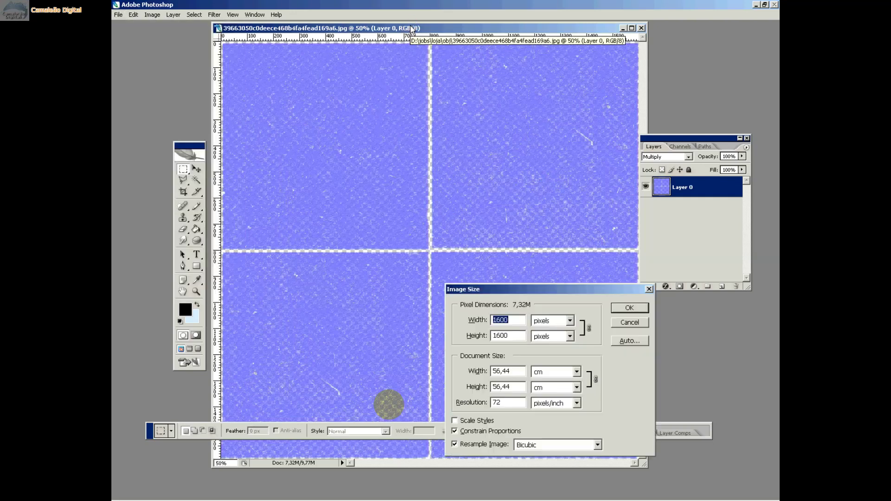
text(512)
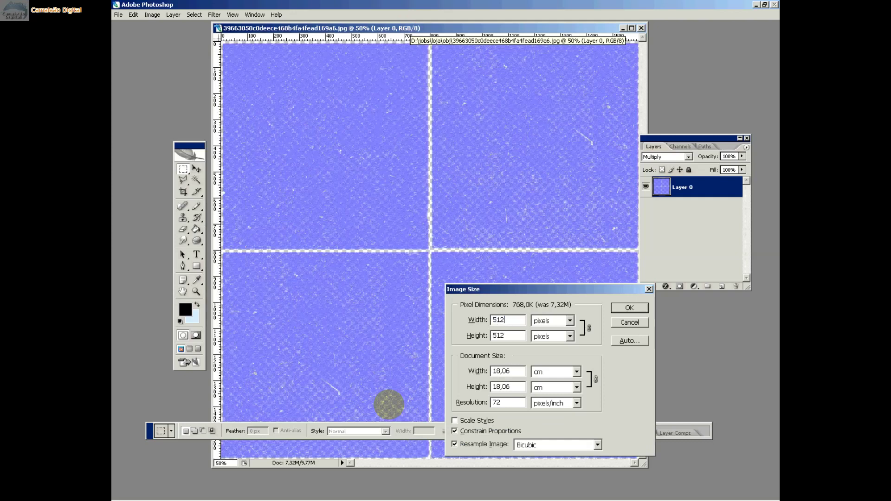
key(Return)
click(123, 15)
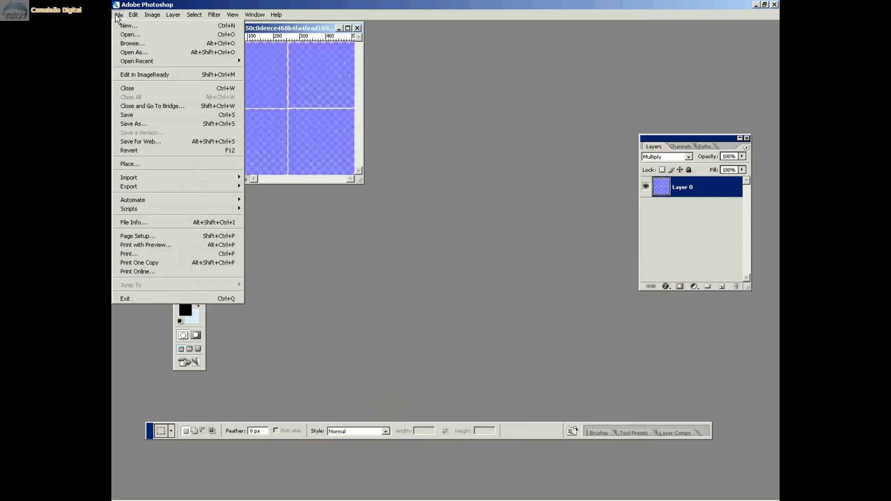
Save the normal map as pisobump.psd in Photoshop format.
click(168, 120)
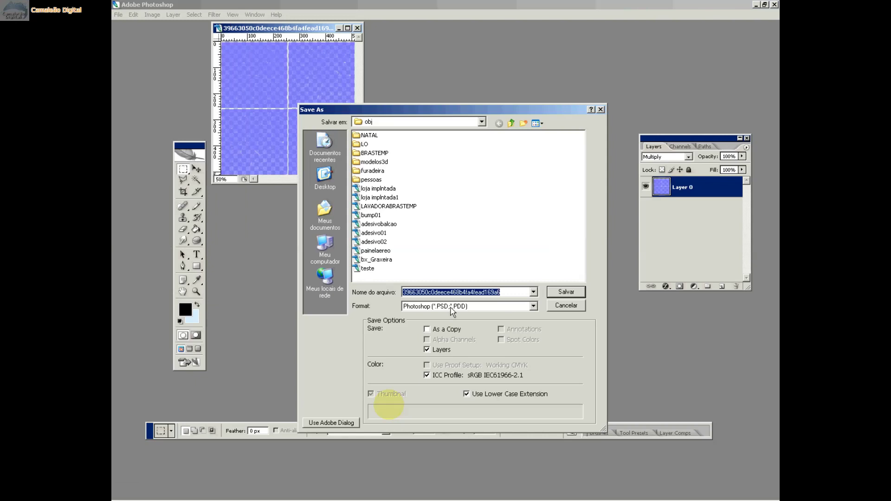
text(piso)
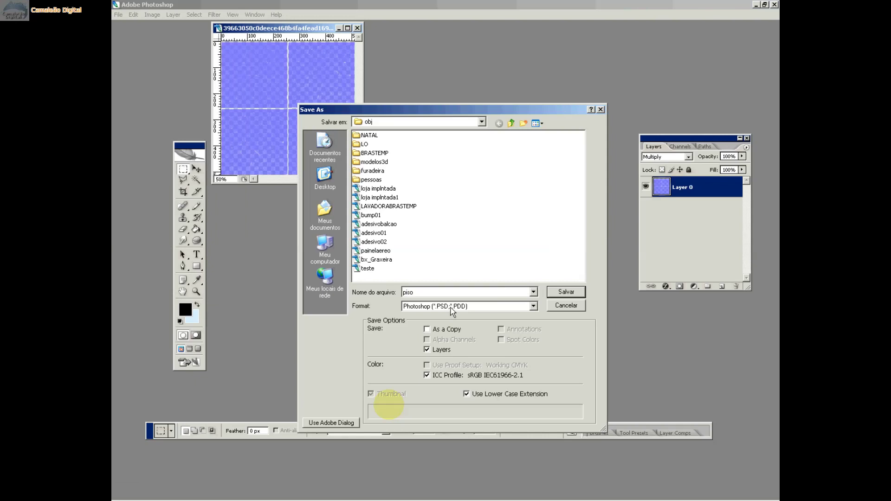
text(bum)
key(Return)
click(527, 143)
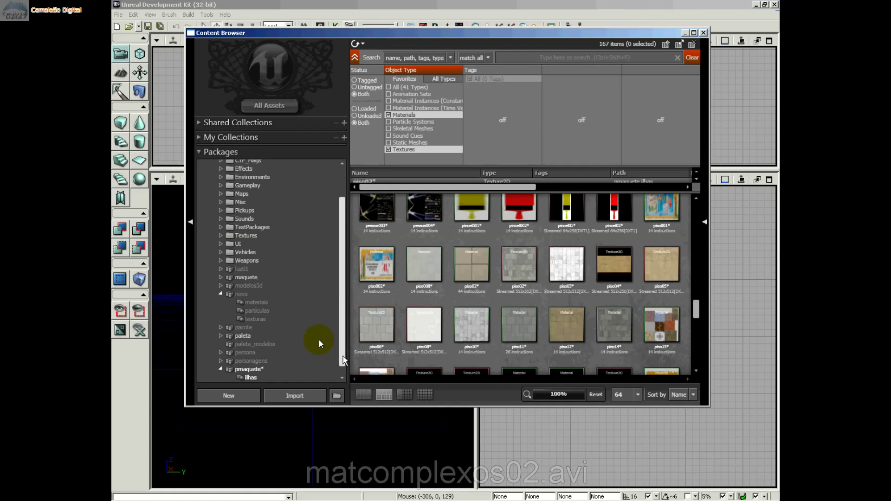
Select the modelos3d package in the Content Browser and expand its groups.
click(342, 378)
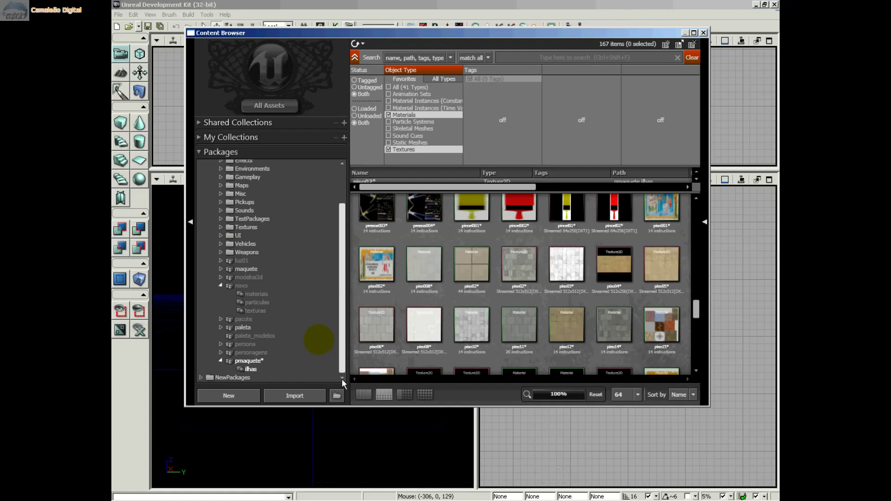
click(303, 279)
click(221, 278)
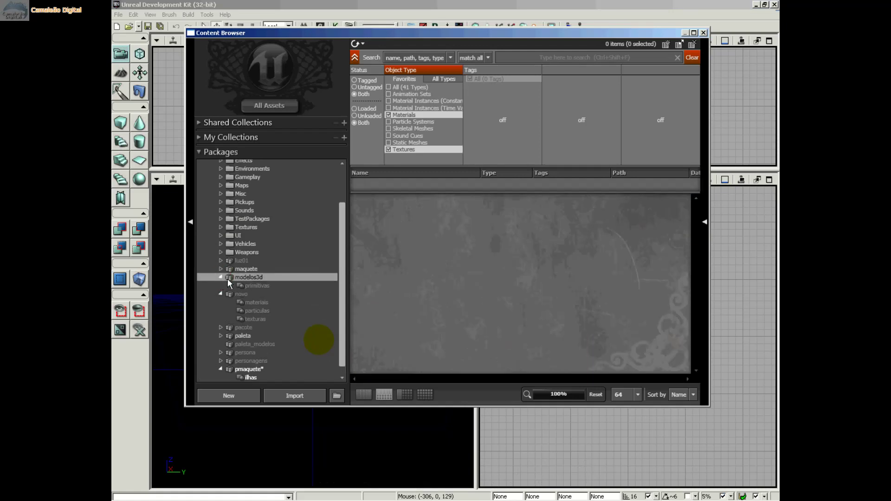
right_click(288, 280)
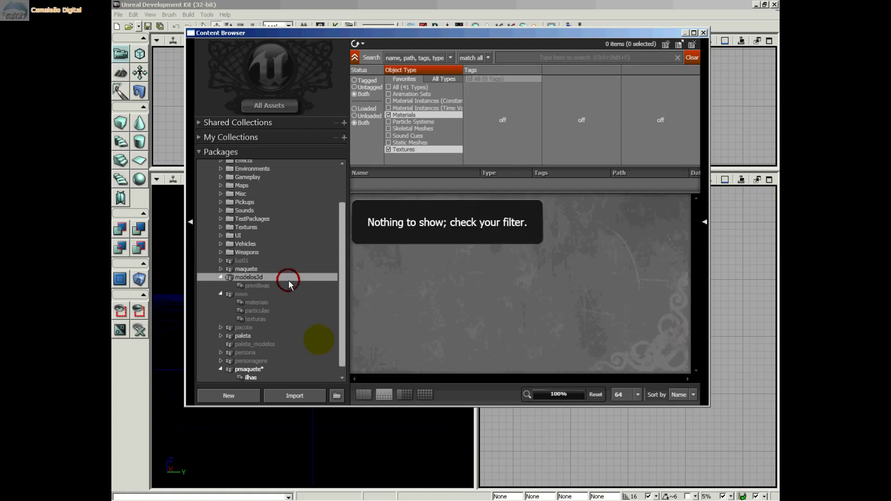
click(277, 281)
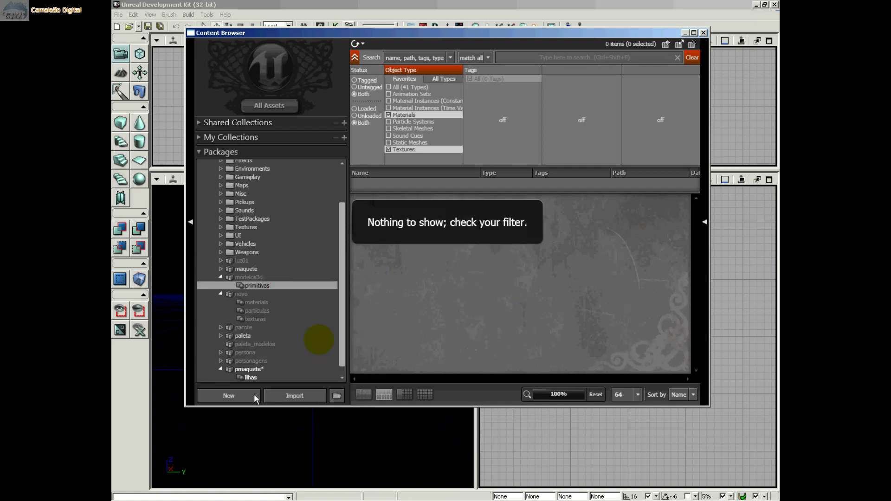
Create a new Material named pisos in the texturas group of modelos3d.
click(230, 395)
click(428, 239)
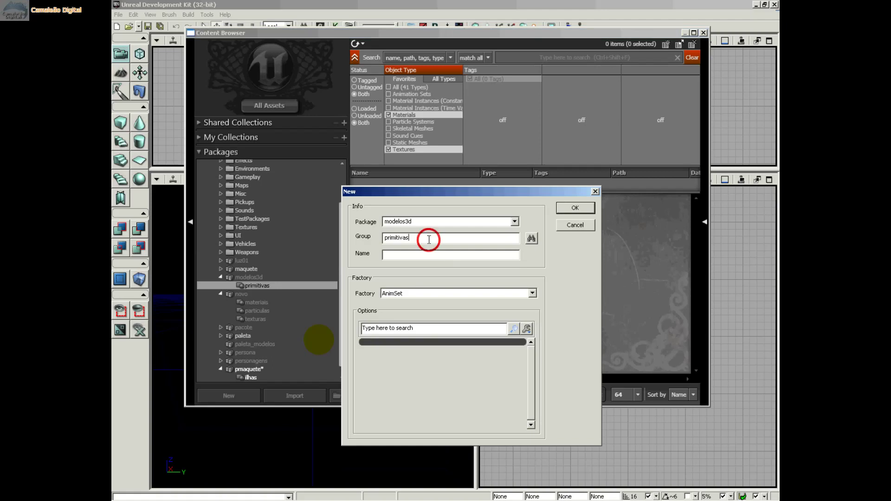
double_click(428, 240)
text(textur)
text(as)
text(pisos)
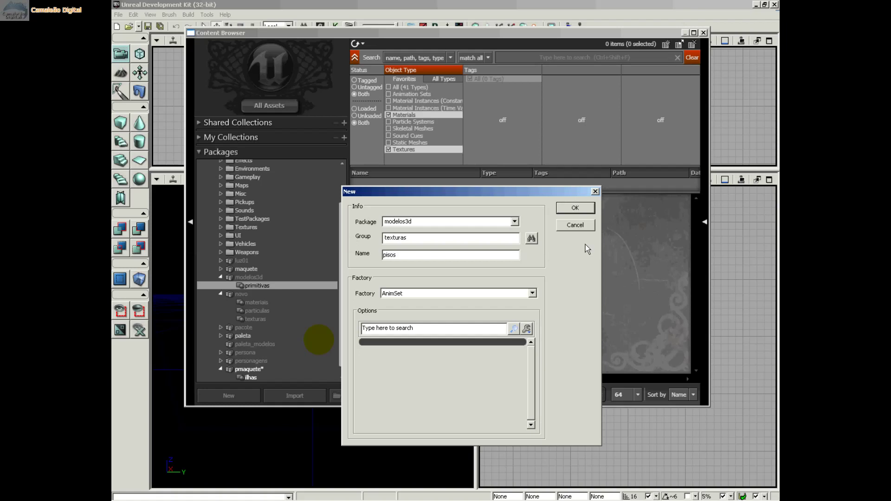
click(514, 291)
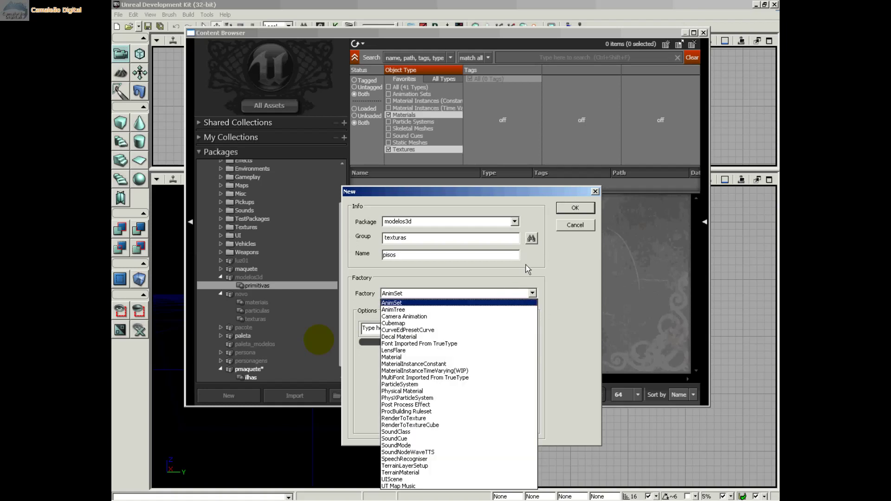
click(512, 356)
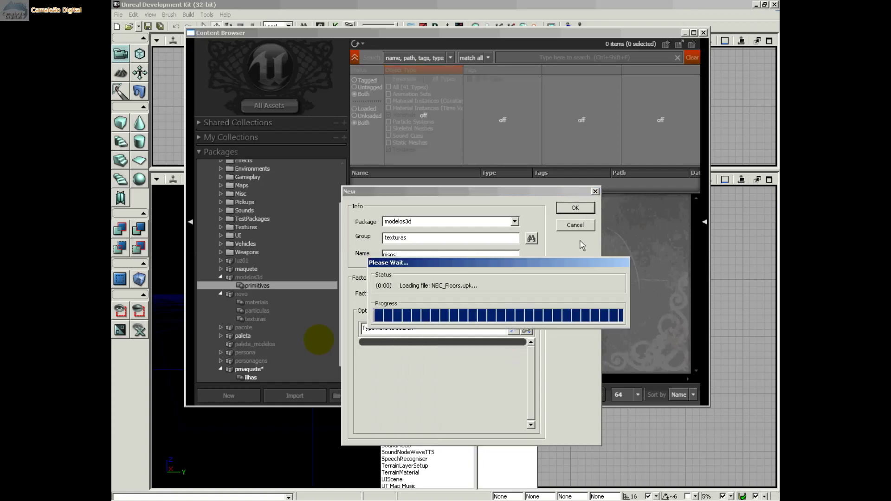
key(Return)
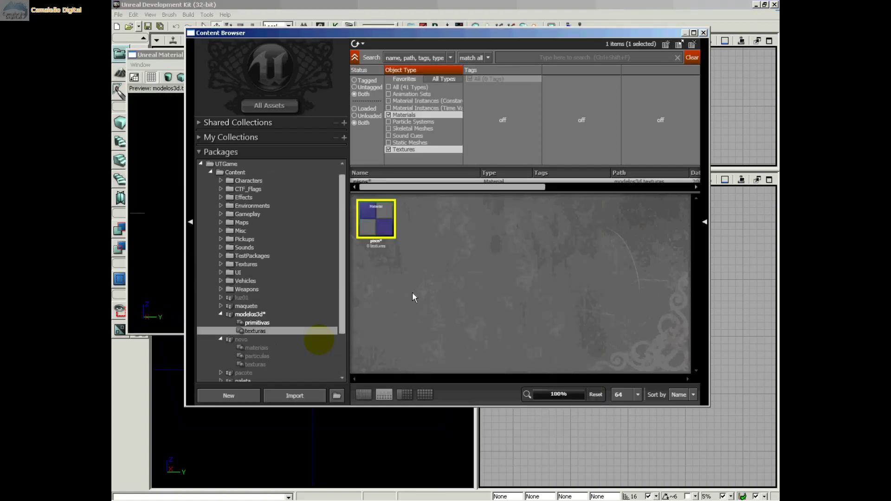
Open pisos in the Material Editor, then select piso01 and piso01bump for import.
double_click(383, 238)
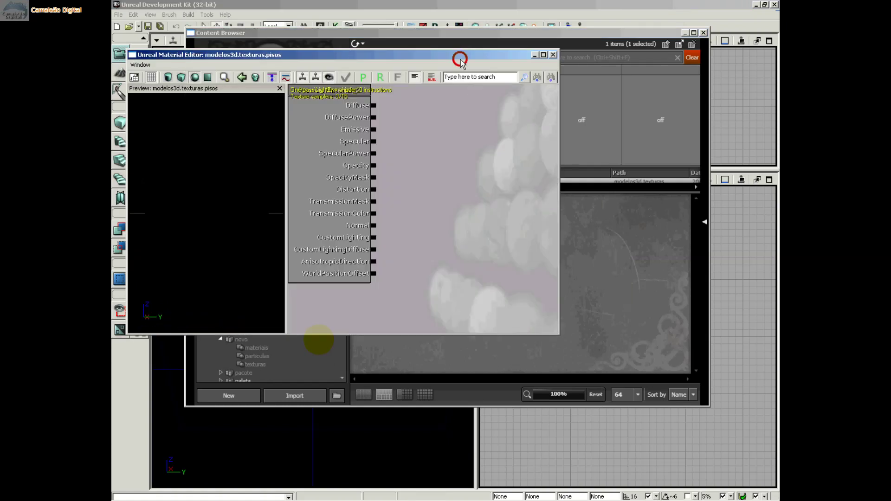
click(576, 100)
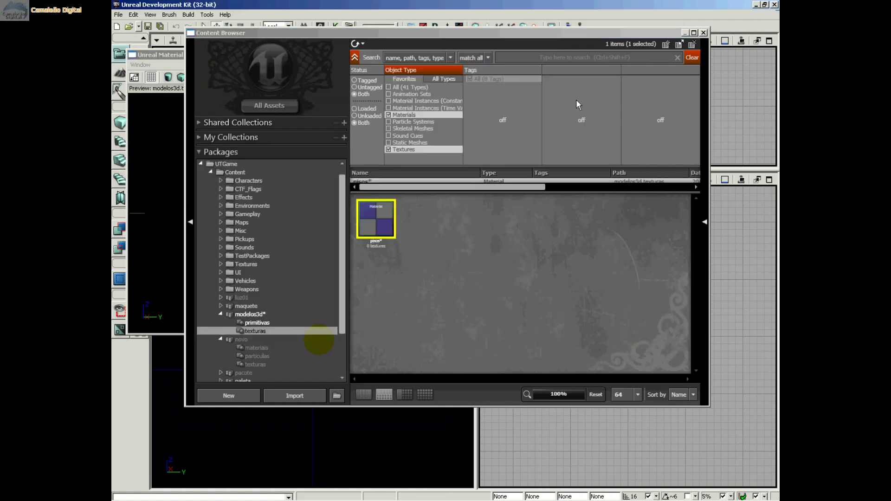
click(311, 399)
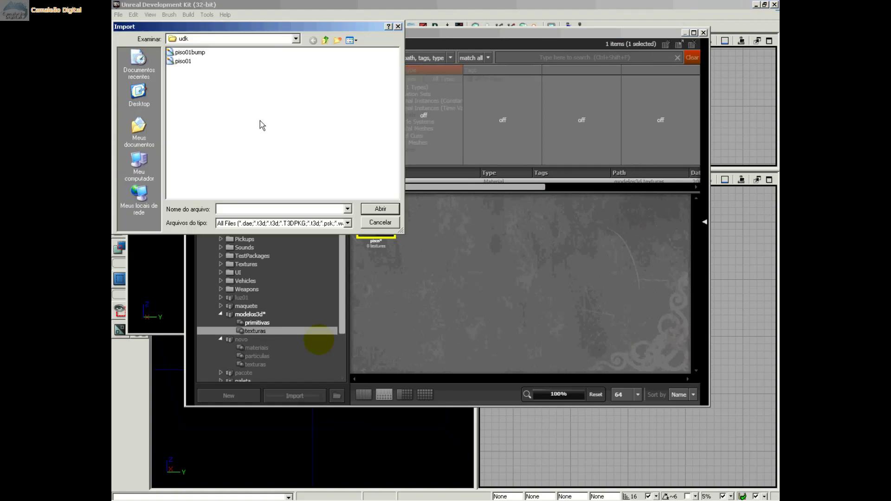
click(191, 61)
shift+click(186, 52)
click(374, 207)
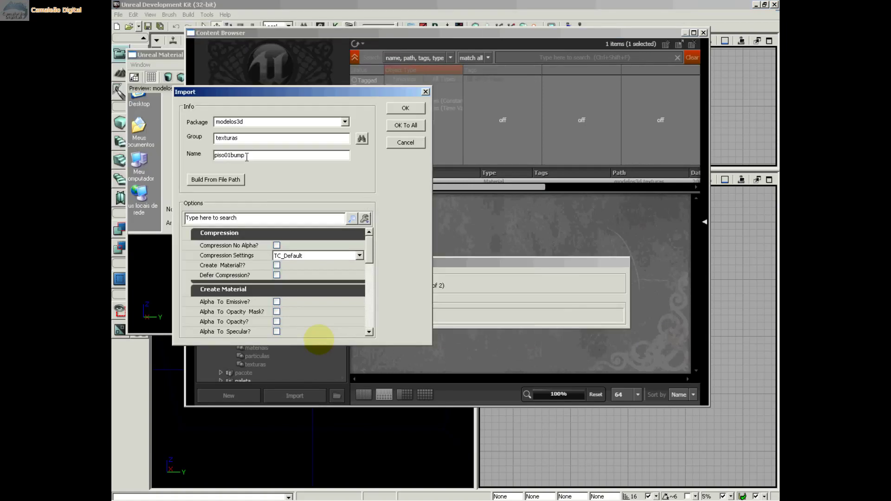
Set piso01bump's compression to TC_Normalmap, keeping Opaque blending.
scroll(362, 260, down, 3)
click(360, 275)
click(360, 274)
drag(369, 265, 371, 254)
click(360, 256)
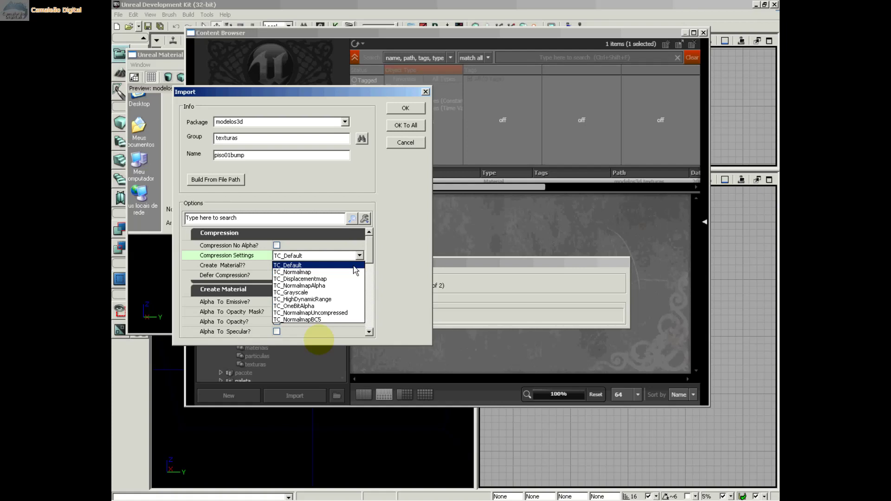
click(350, 268)
Put piso01bump in TEXTUREGROUP_WorldNormalMap and confirm importing both textures.
drag(371, 253, 371, 270)
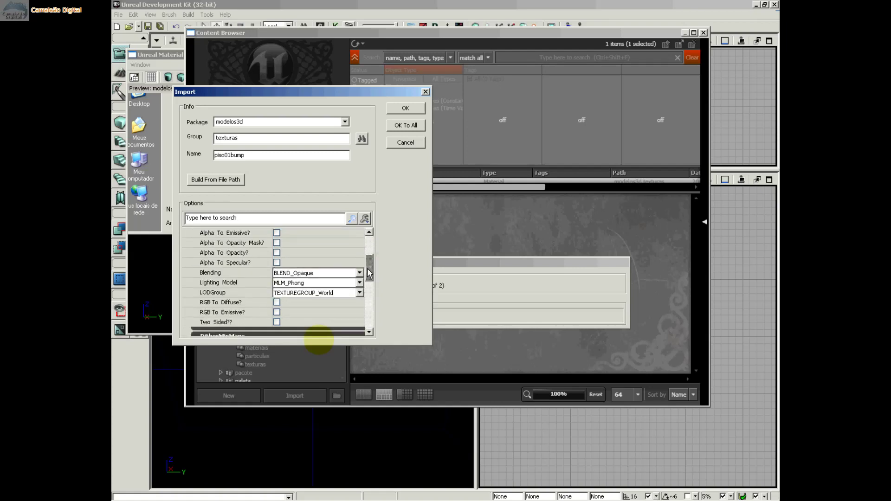
click(360, 272)
click(360, 273)
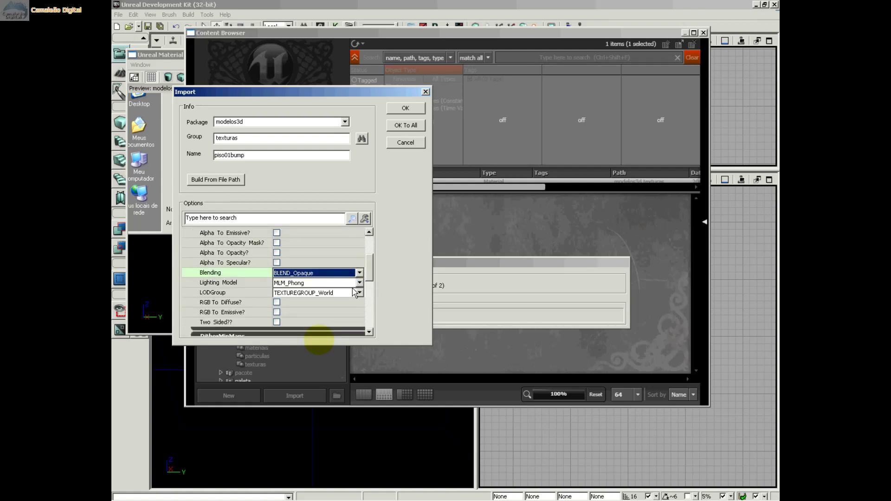
click(356, 293)
click(351, 309)
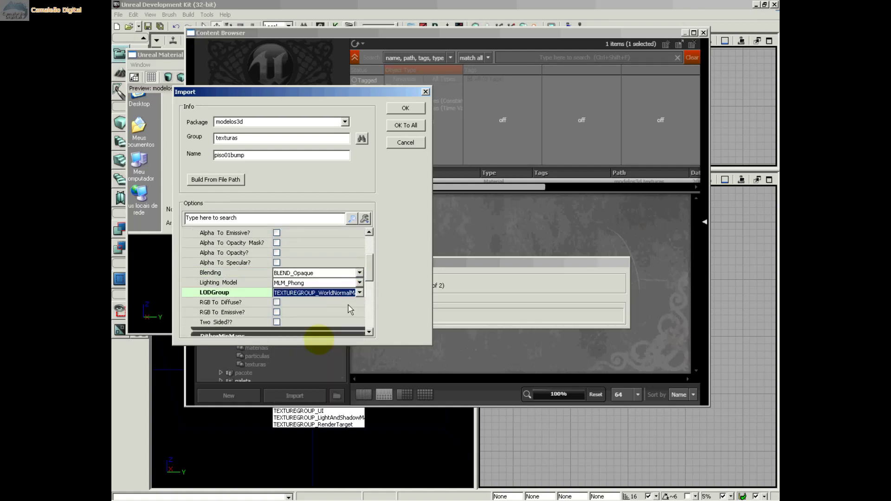
click(395, 109)
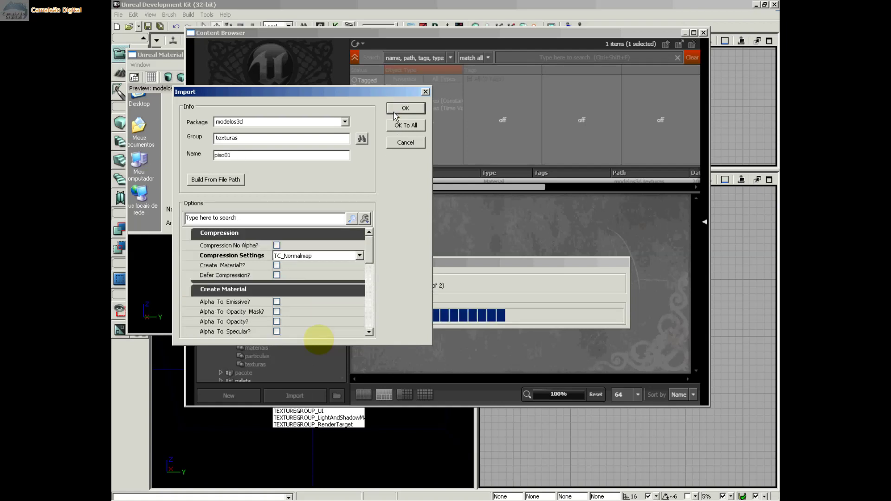
click(394, 108)
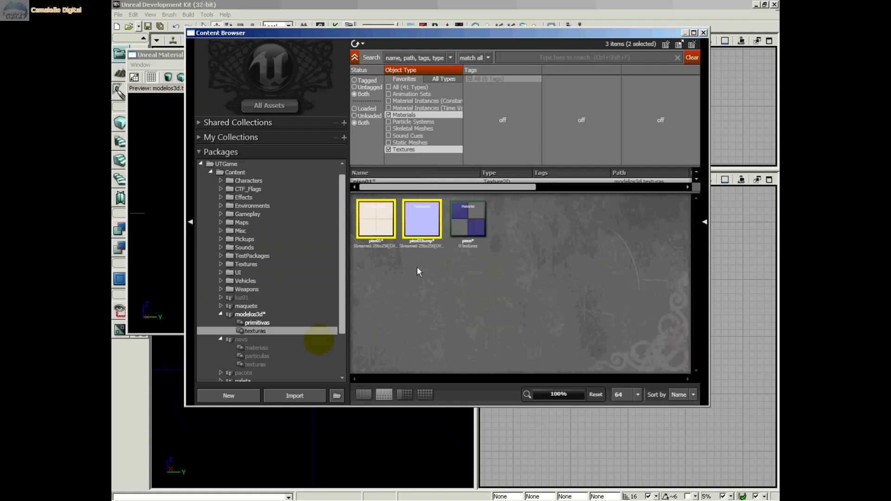
Add a piso01 Texture Sample and wire its RGB output to the pisos material's Diffuse.
click(179, 220)
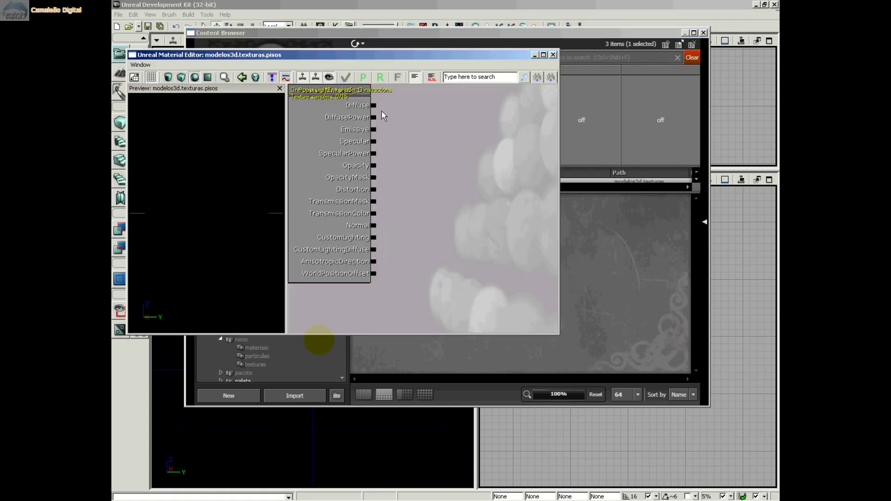
drag(428, 61, 614, 124)
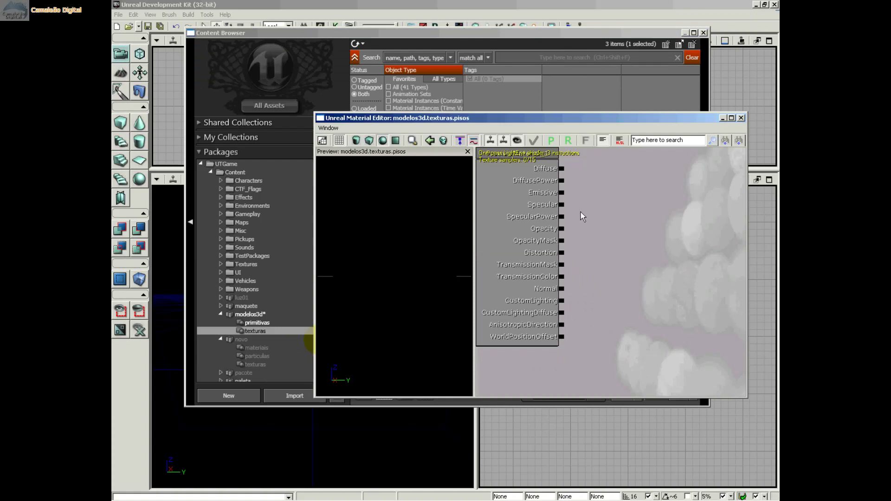
click(526, 46)
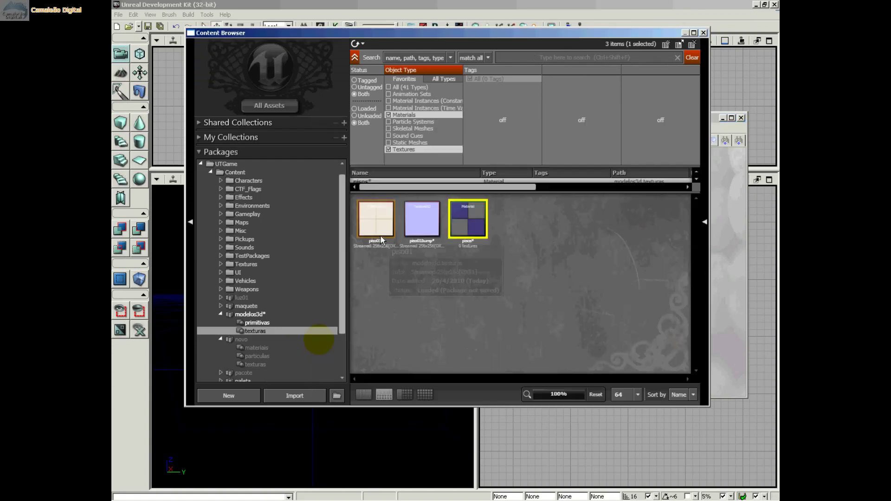
click(714, 171)
right_click(664, 190)
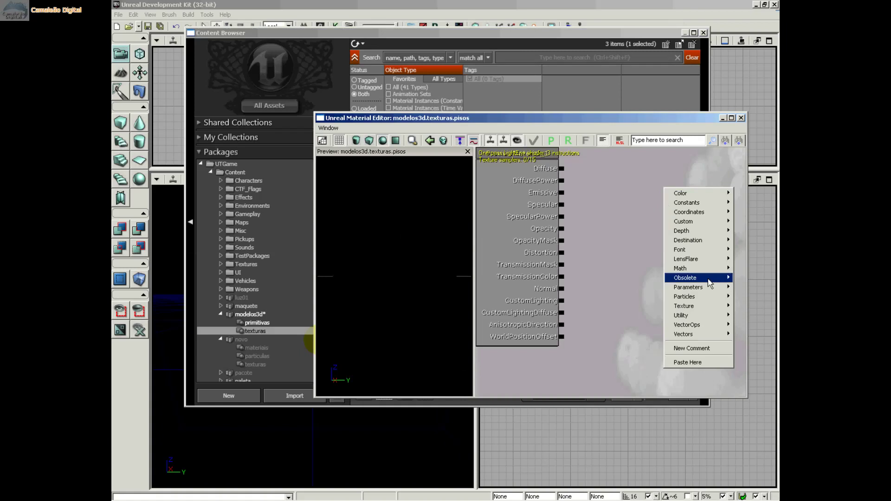
mouse_move(717, 312)
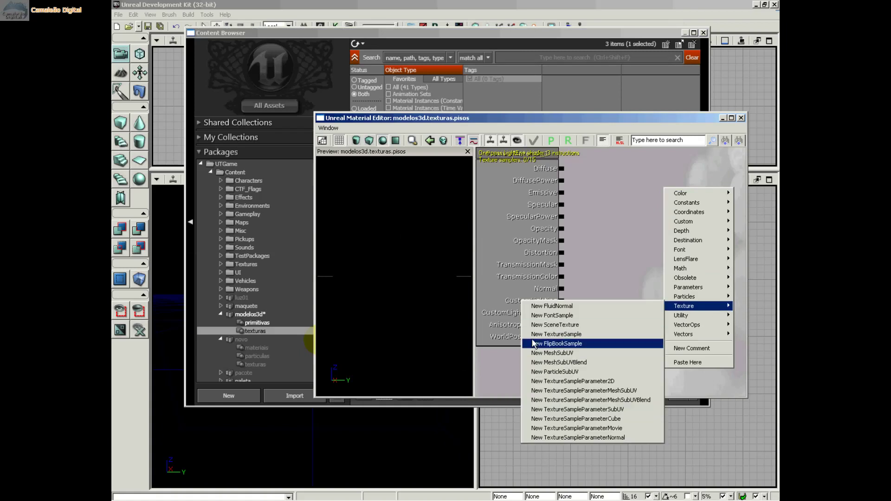
click(539, 334)
drag(660, 218, 561, 168)
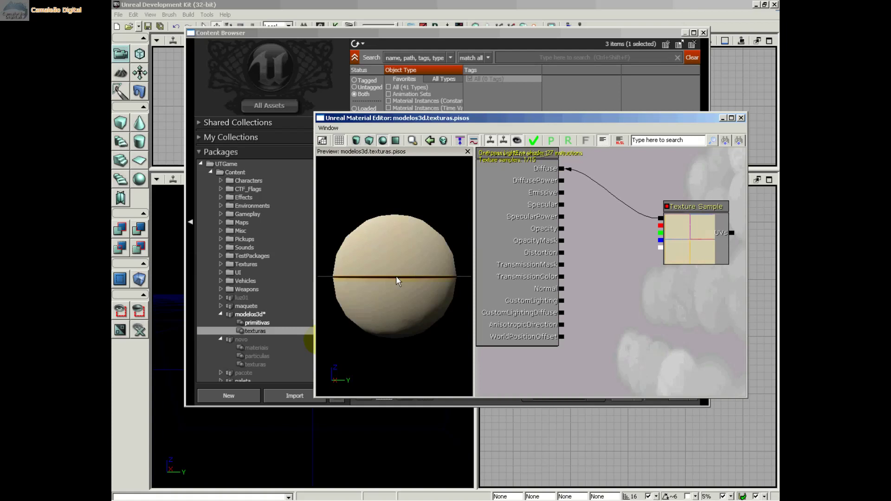
drag(396, 276, 396, 276)
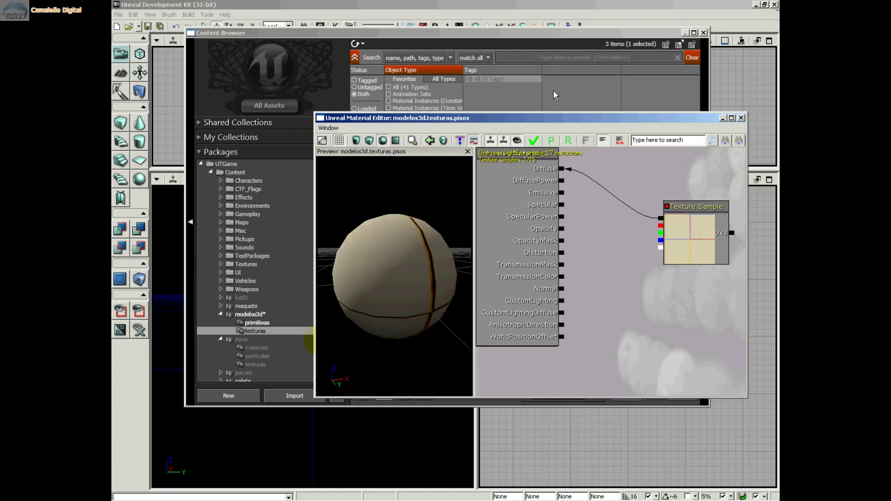
click(527, 103)
Add a piso01bump Texture Sample, connect it to Normal, and orbit the preview to check the relief.
click(441, 241)
click(731, 287)
right_click(606, 295)
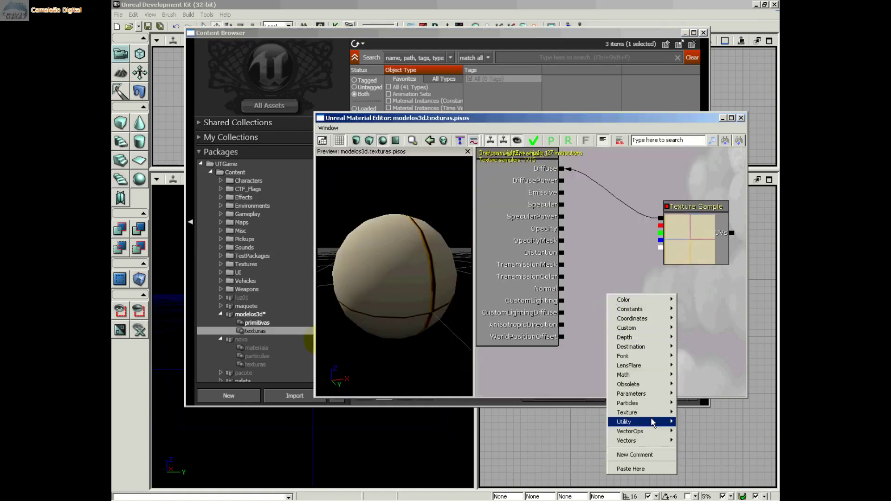
mouse_move(657, 415)
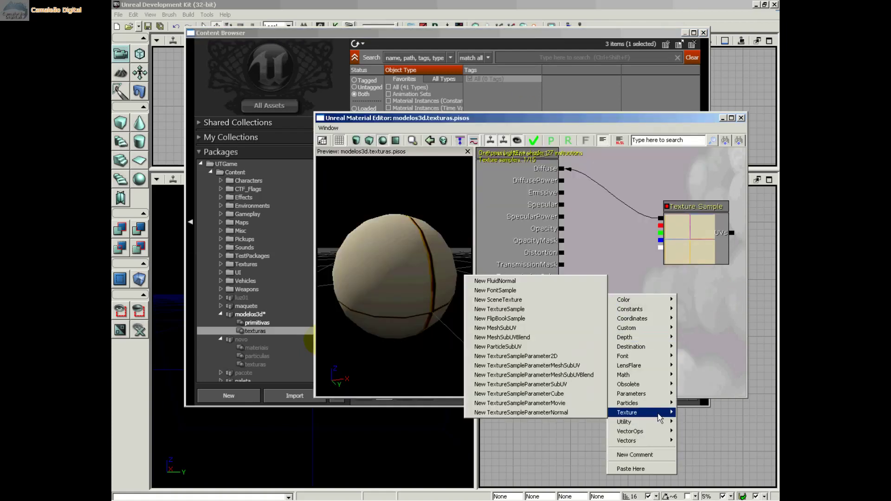
click(545, 309)
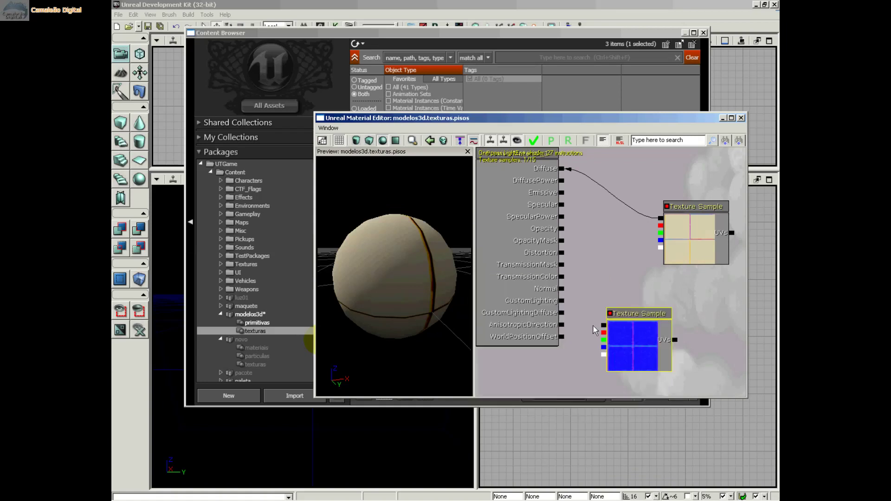
drag(600, 326, 566, 290)
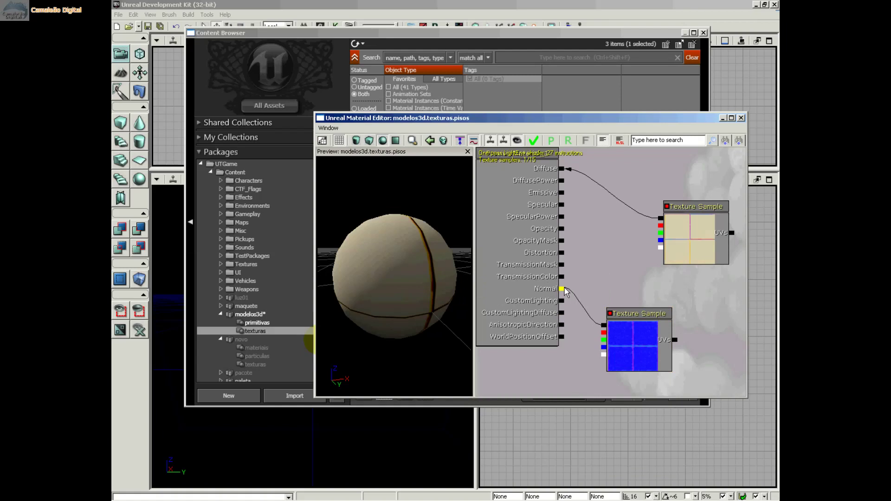
drag(413, 277, 424, 281)
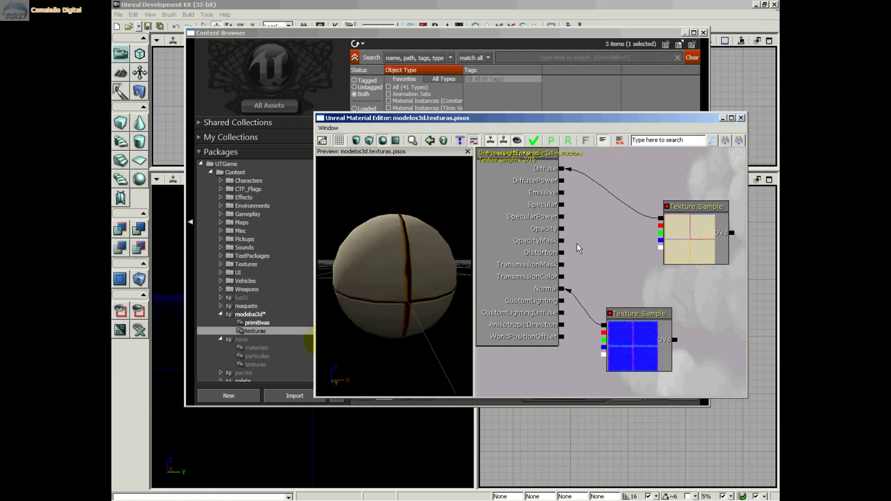
right_click(584, 208)
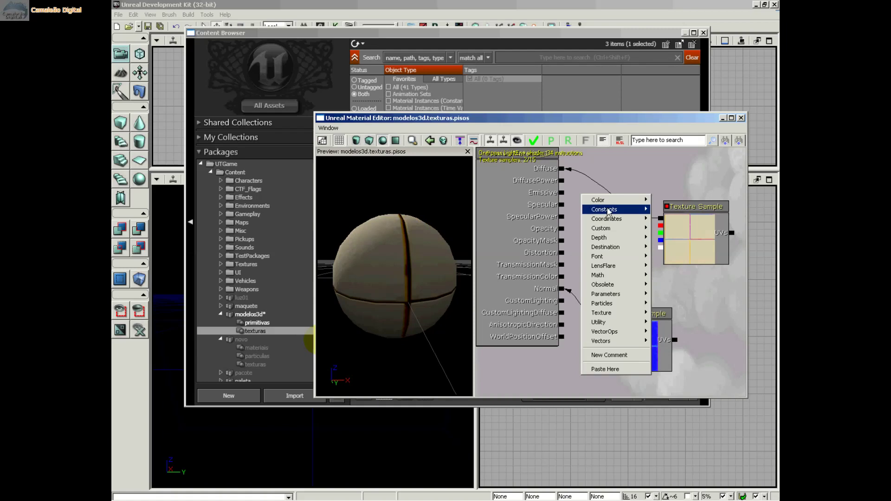
Add a Constant node and set its R value to 0.3 in Properties.
click(663, 208)
click(622, 214)
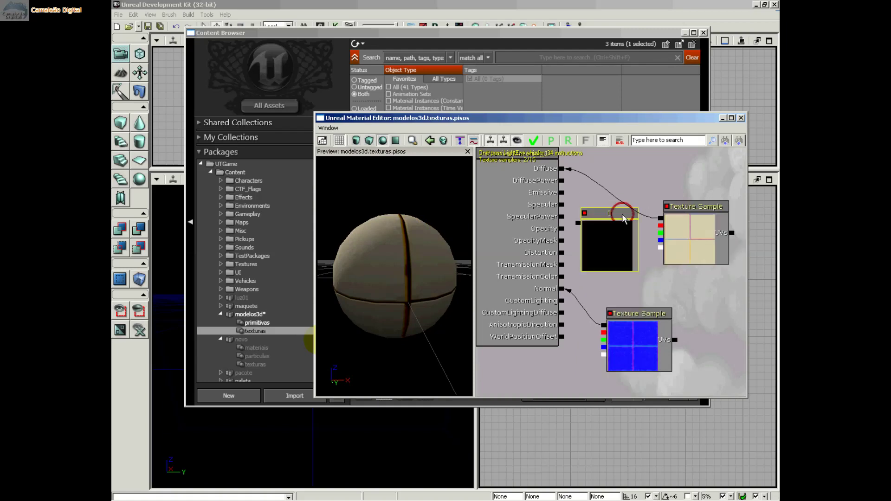
click(328, 128)
click(338, 144)
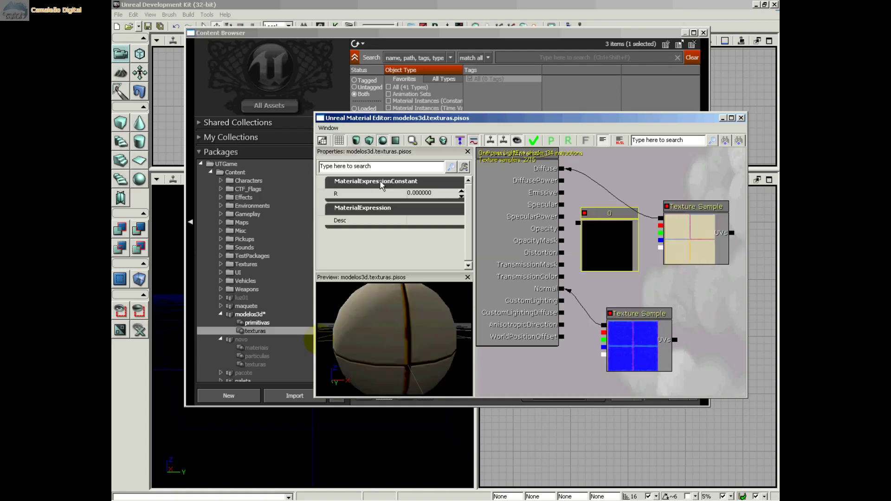
click(420, 193)
double_click(420, 193)
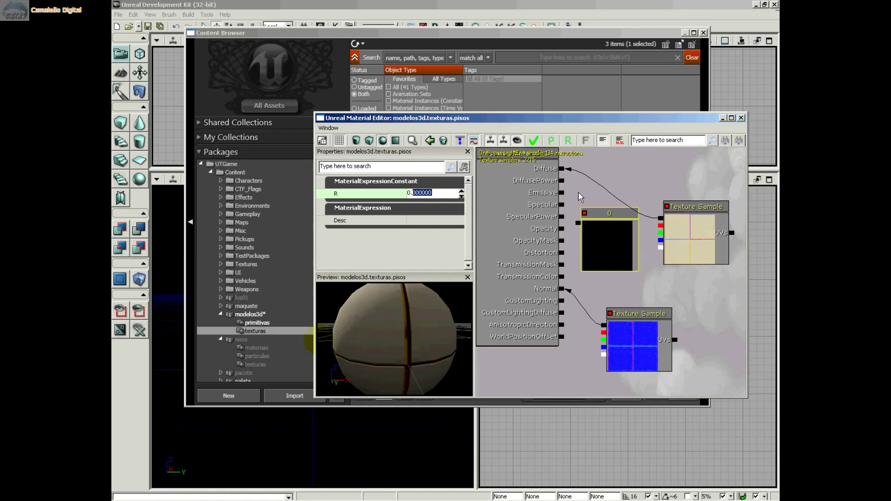
text(5)
key(Return)
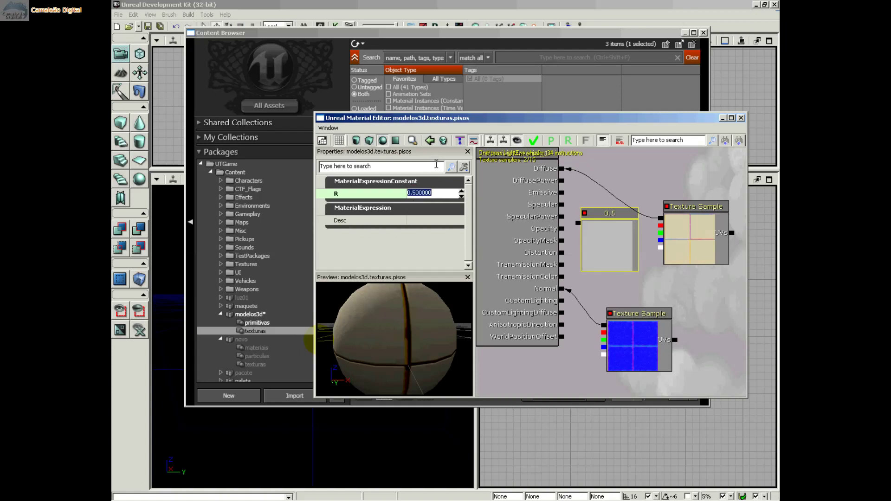
double_click(417, 192)
text(3)
key(Return)
Close the Properties panel and wire the 0.3 constant into Specular, orbiting the preview sphere.
drag(431, 152, 224, 185)
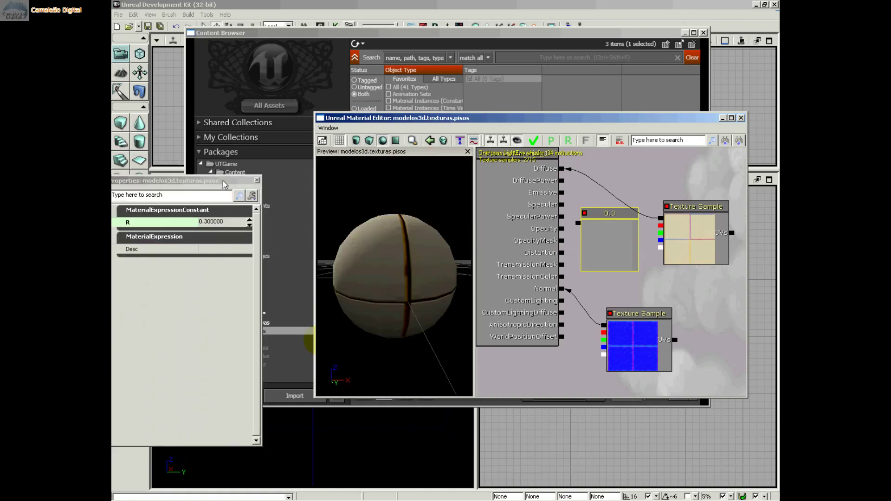
click(257, 180)
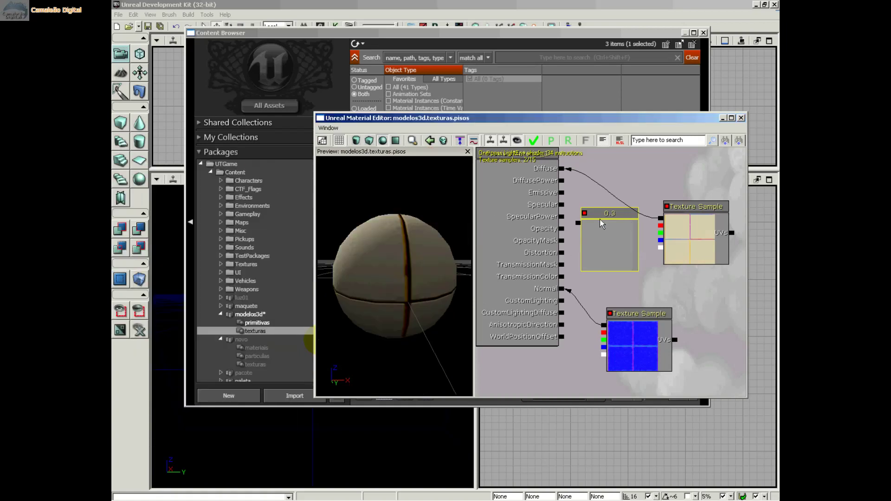
click(572, 213)
drag(563, 206, 562, 205)
mouse_move(344, 260)
mouse_down()
mouse_move(323, 232)
mouse_move(473, 315)
mouse_up()
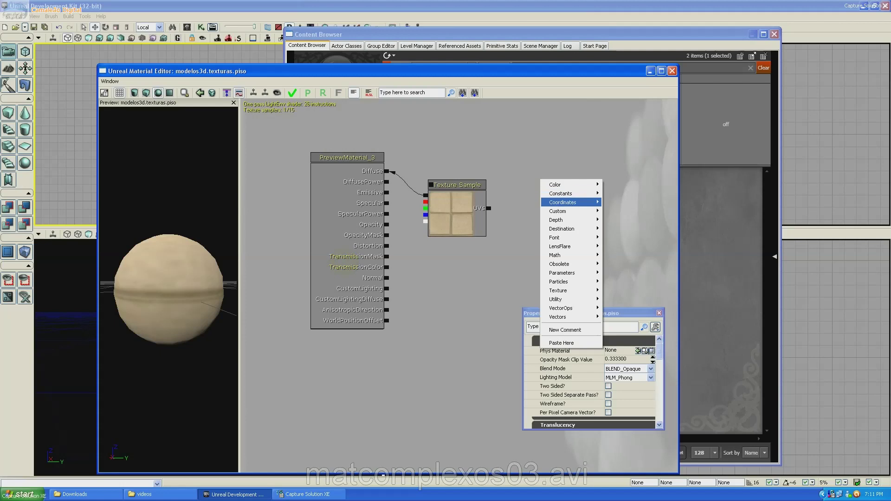
Add a TextureCoordinate node wired to the piso01 Texture Sample's UVs and reopen its Properties.
mouse_move(562, 202)
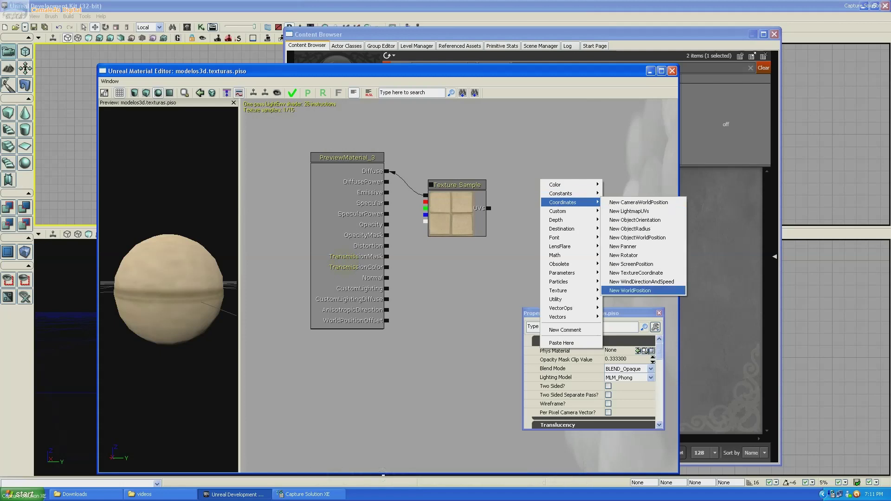
click(635, 273)
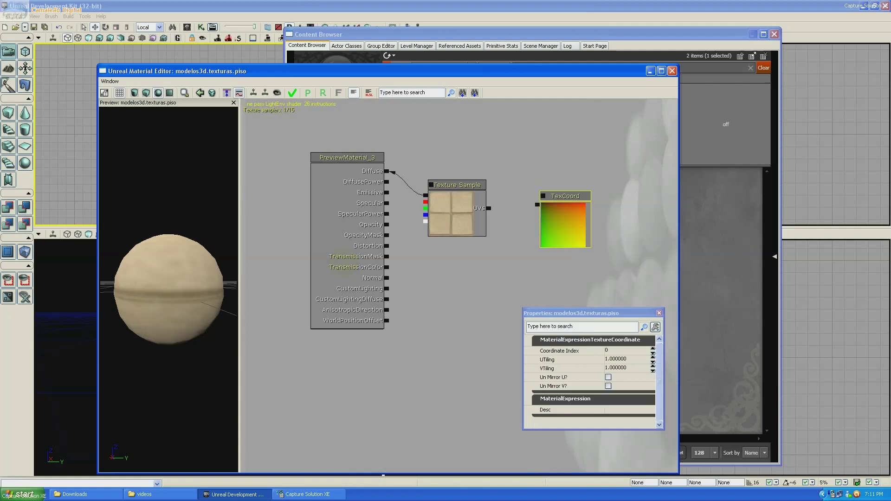
drag(537, 204, 489, 208)
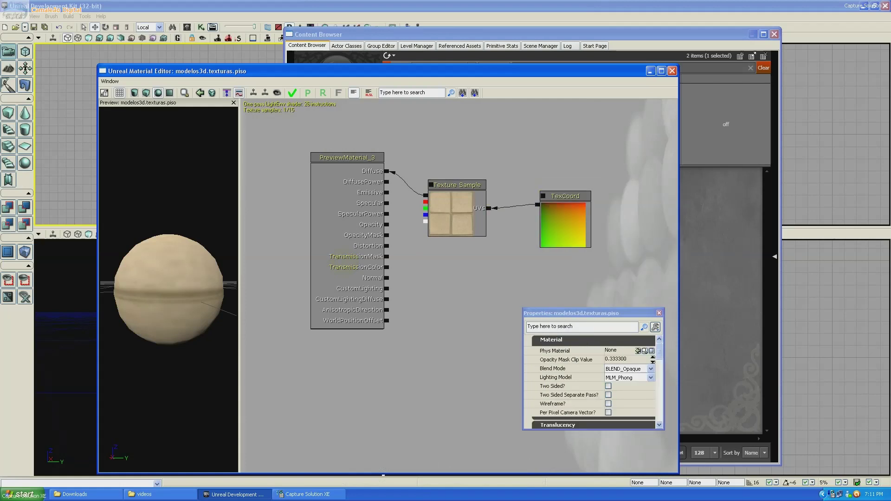
drag(580, 313, 563, 282)
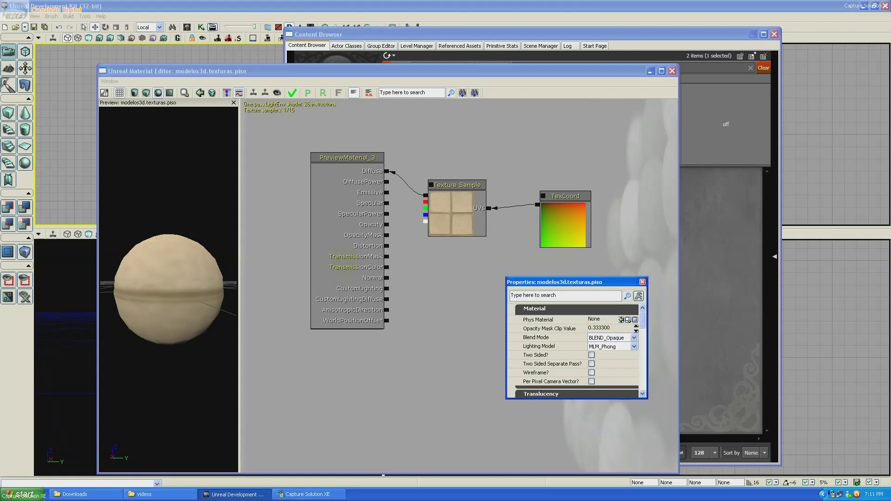
click(565, 218)
click(642, 282)
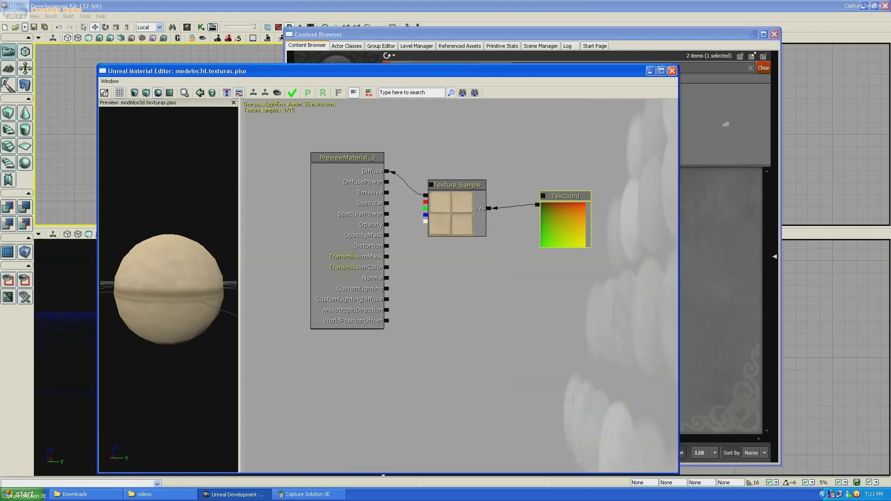
click(110, 81)
click(134, 95)
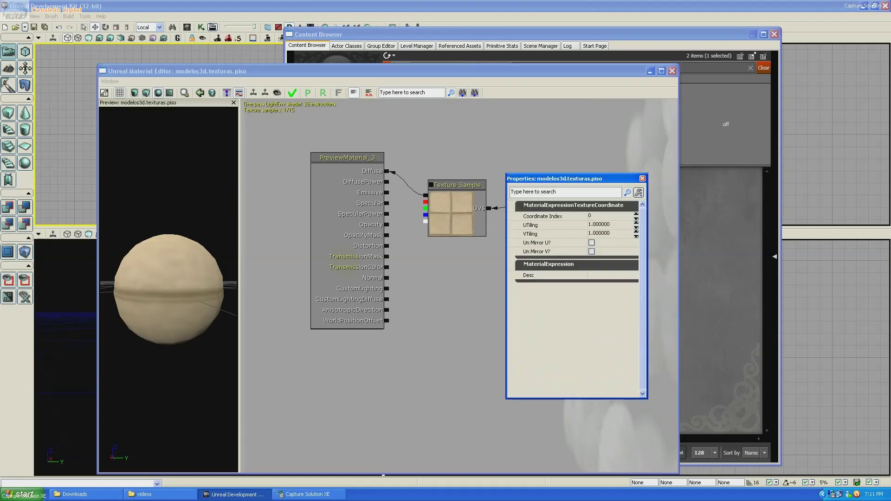
drag(547, 282, 416, 239)
Set the TexCoord UTiling to 7, after trying 5, 1 and 6.
click(471, 286)
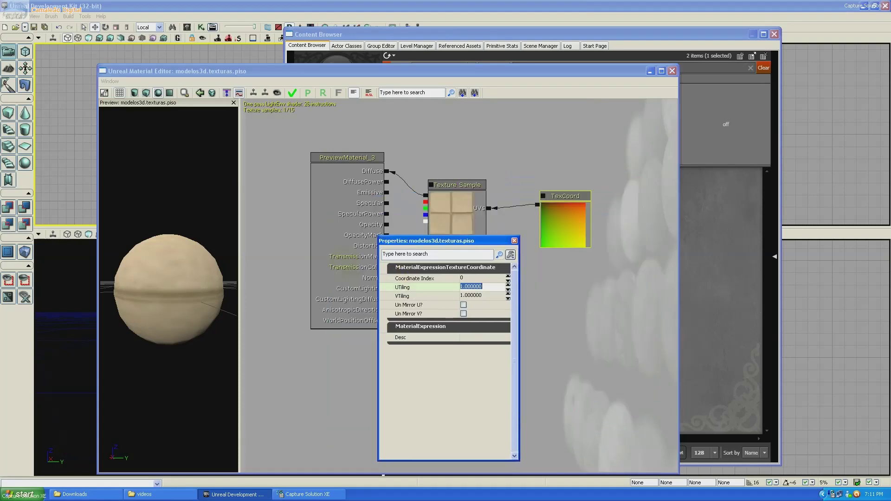
text(5)
key(Tab)
text(5)
key(Tab)
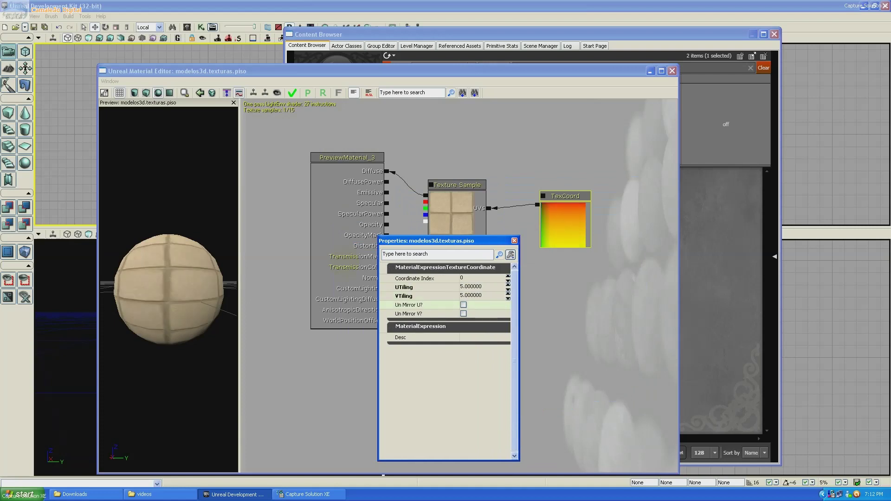
click(471, 286)
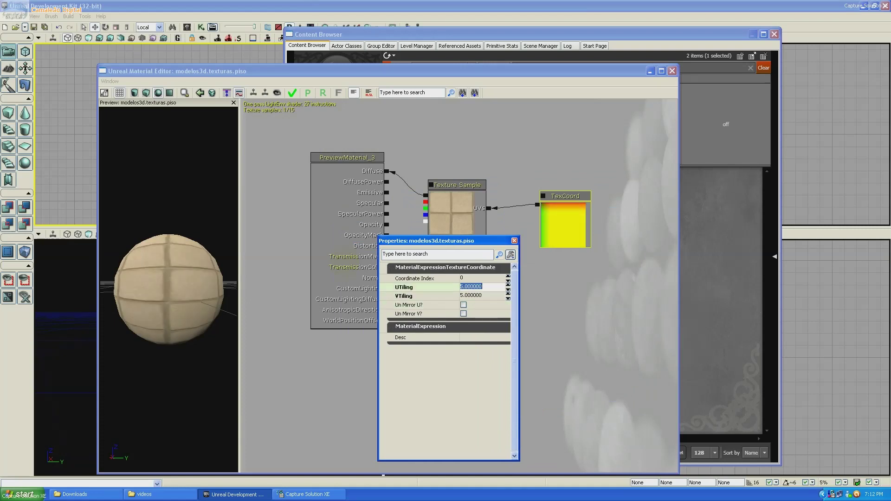
text(1)
key(Return)
text(6)
key(Return)
text(7)
key(Return)
Set VTiling to 5 and toggle Un Mirror U on and back off.
click(471, 295)
text(2)
key(Return)
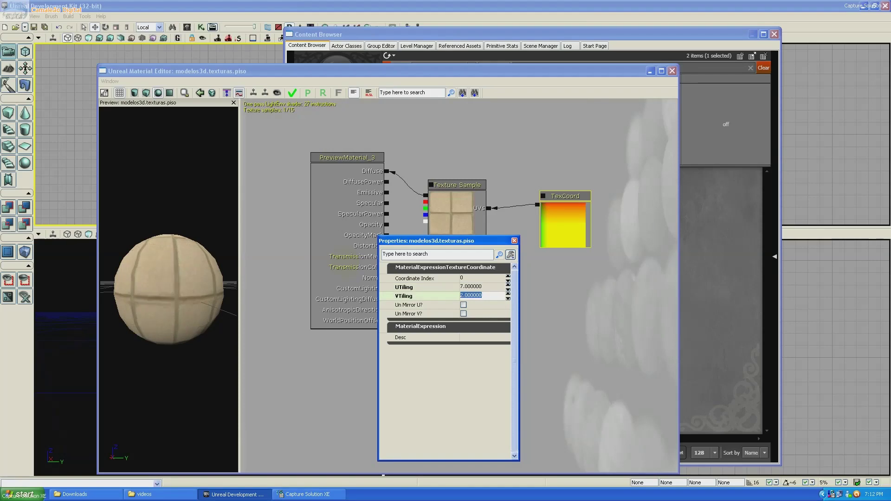
text(5)
key(Return)
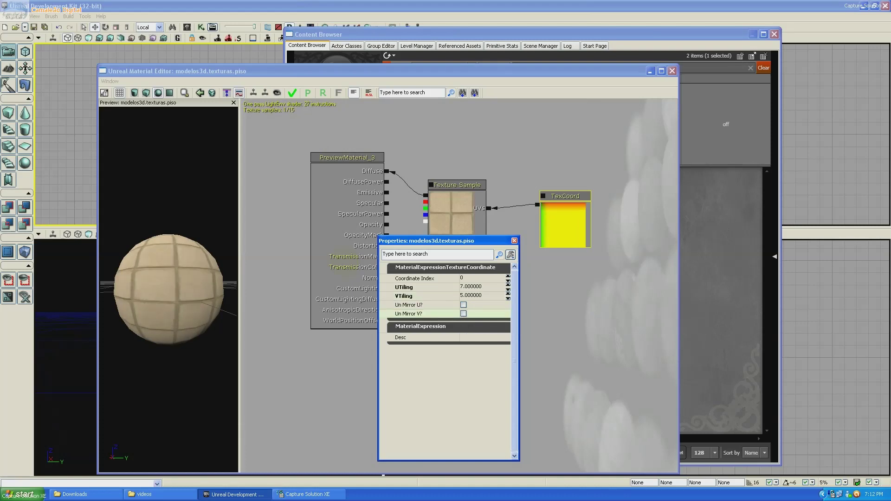
click(463, 305)
click(463, 305)
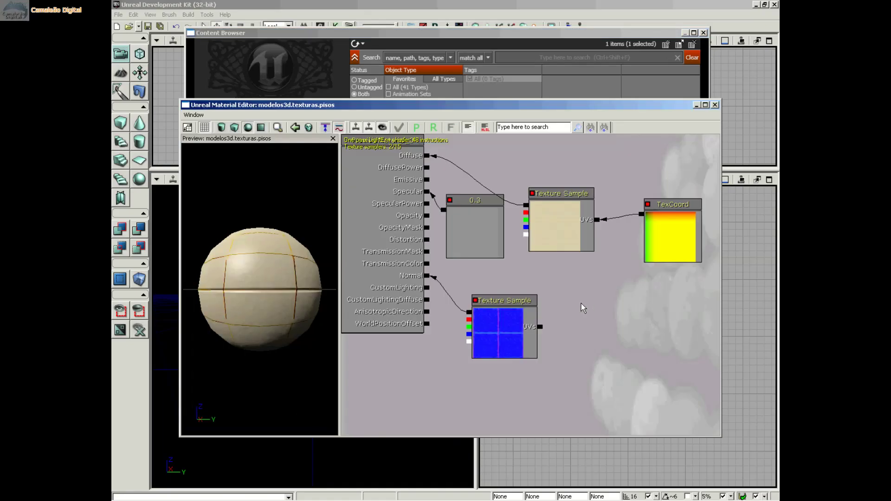
Enable Un Mirror V on the TexCoord node with Un Mirror U left off, then orbit the preview.
click(677, 201)
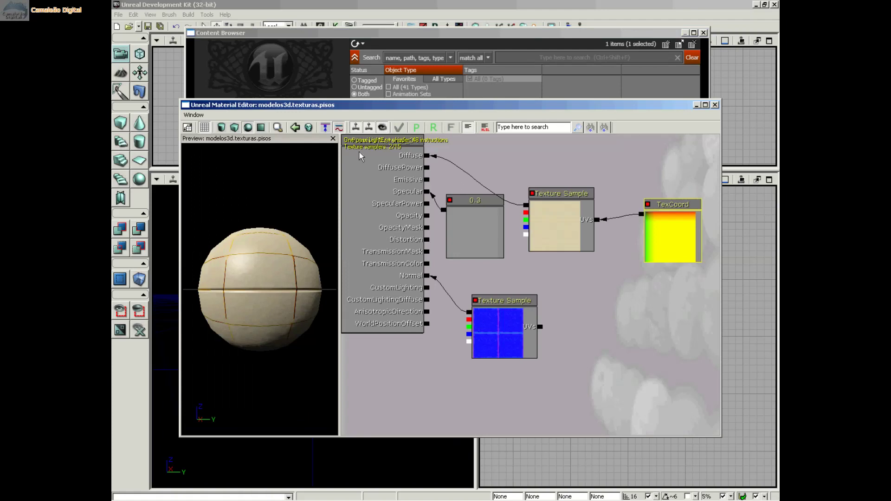
click(195, 116)
click(201, 125)
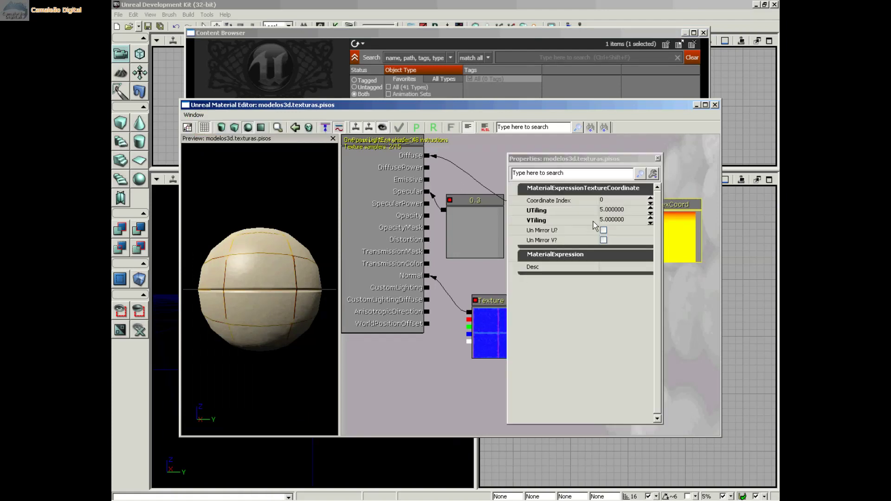
click(603, 209)
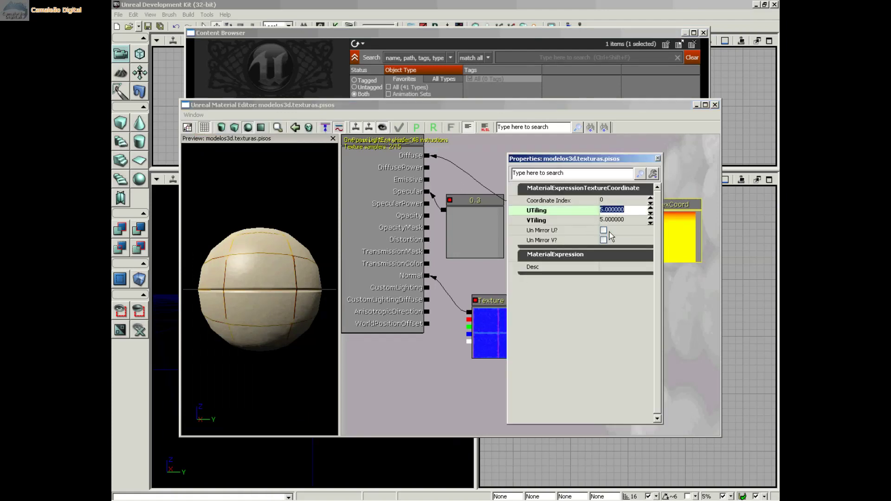
click(603, 231)
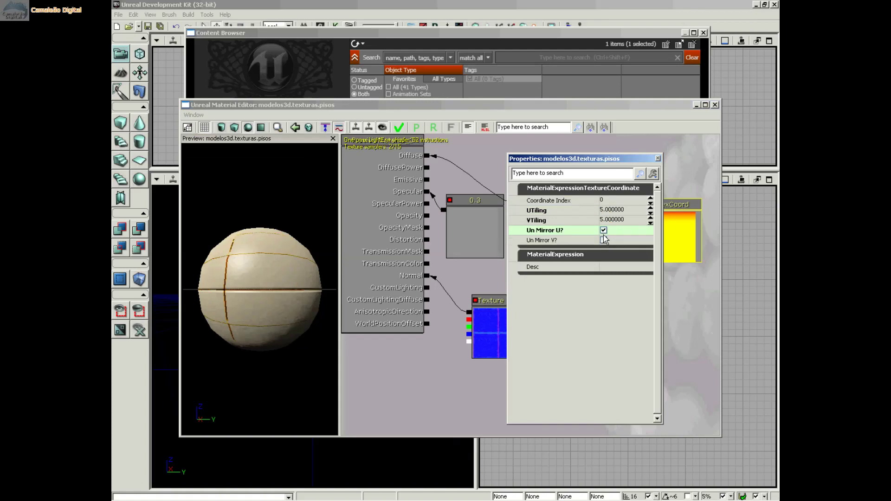
click(603, 230)
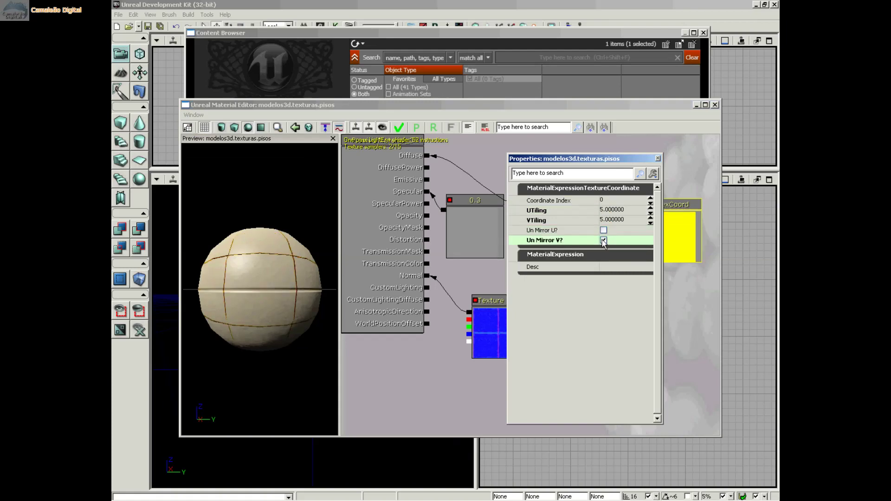
click(603, 230)
click(603, 230)
mouse_move(218, 267)
mouse_down()
mouse_move(340, 358)
mouse_move(311, 342)
mouse_up()
Try UTiling and VTiling values of 15 and 3 in the TexCoord properties.
scroll(222, 264, up, 2)
scroll(222, 261, up, 1)
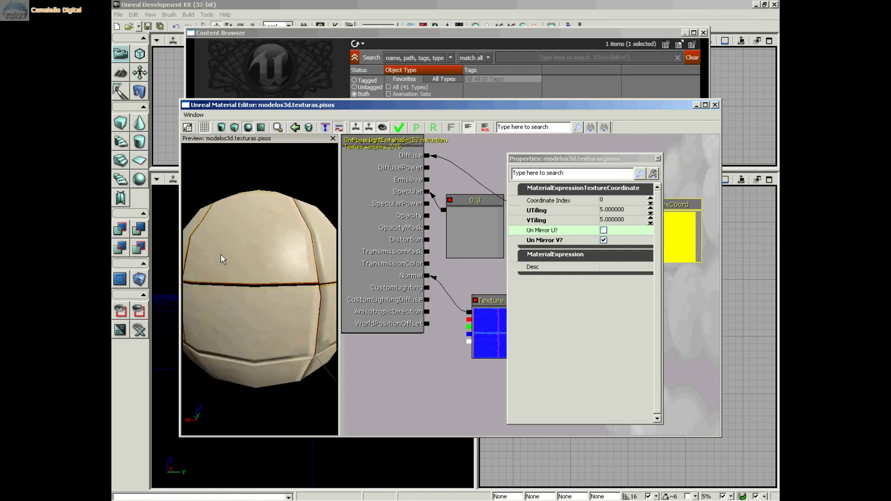
click(605, 212)
text(15)
click(608, 219)
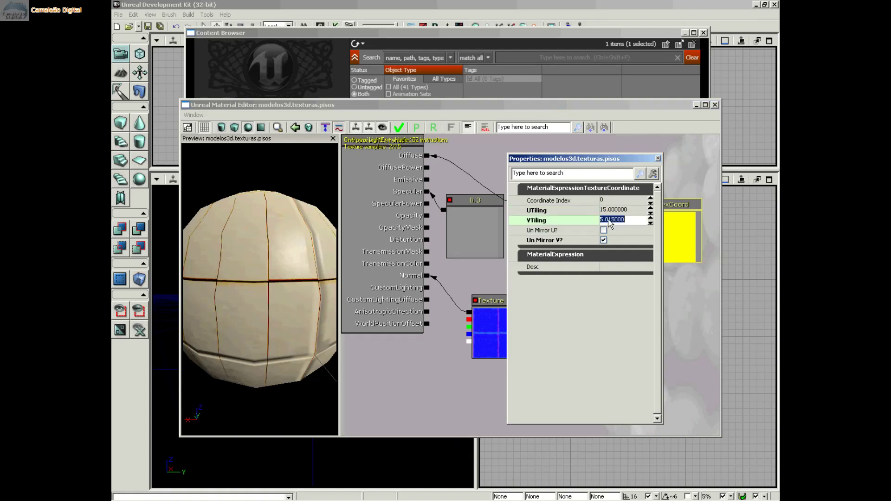
text(15)
key(Return)
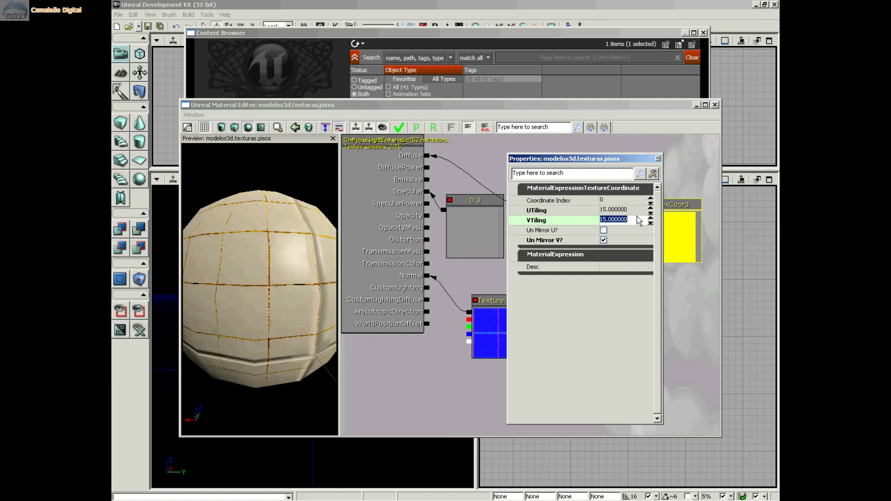
text(3)
click(623, 211)
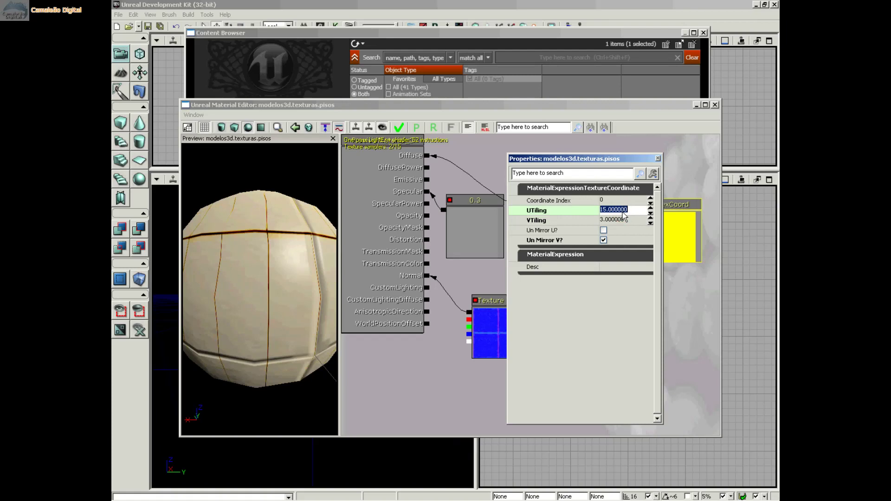
text(3)
key(Return)
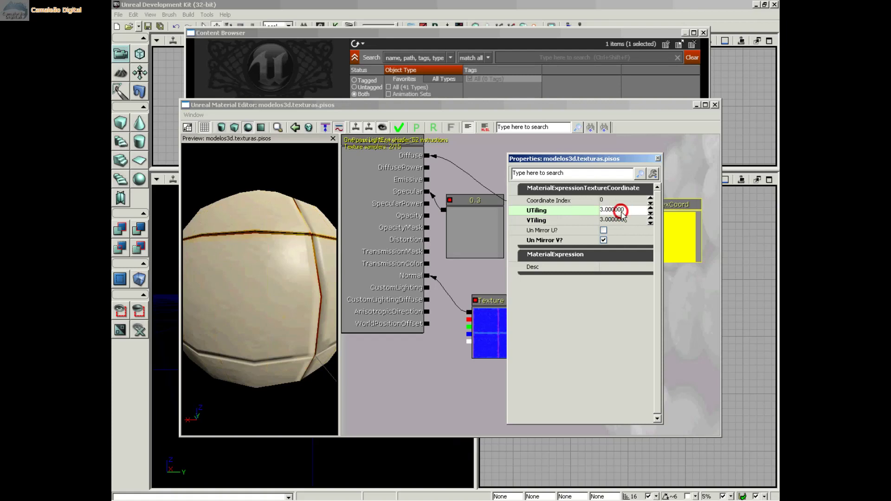
click(604, 210)
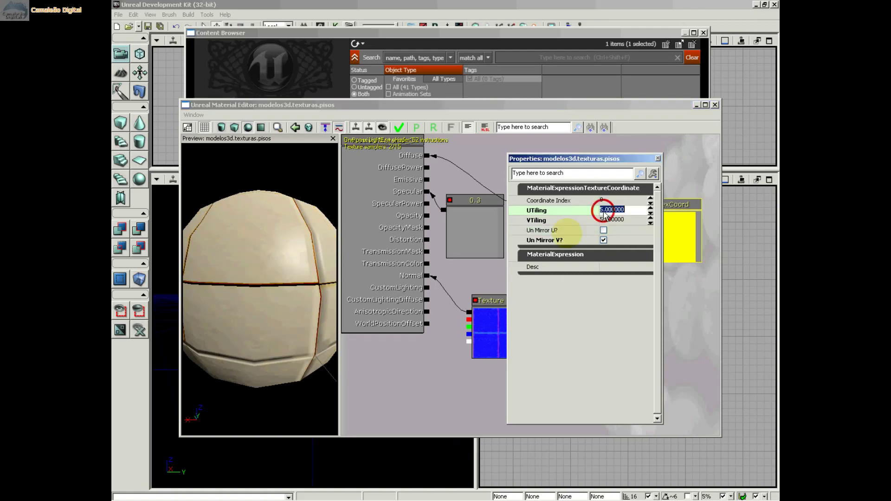
key(Tab)
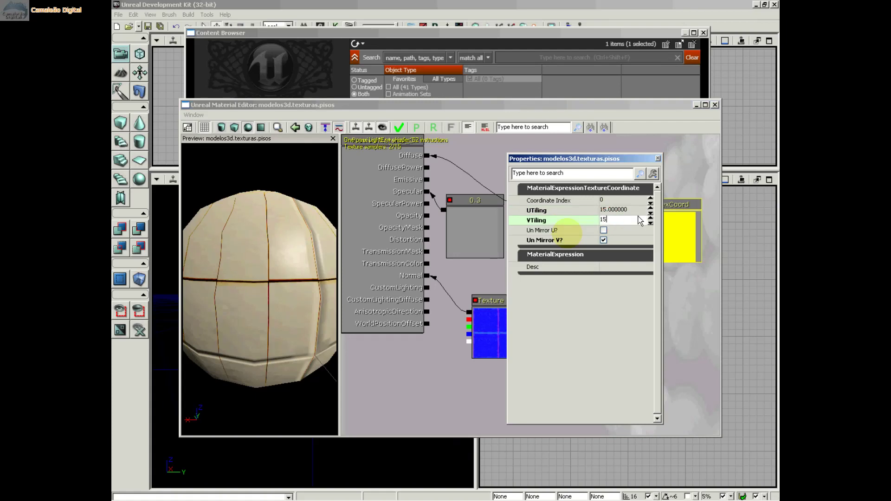
key(Return)
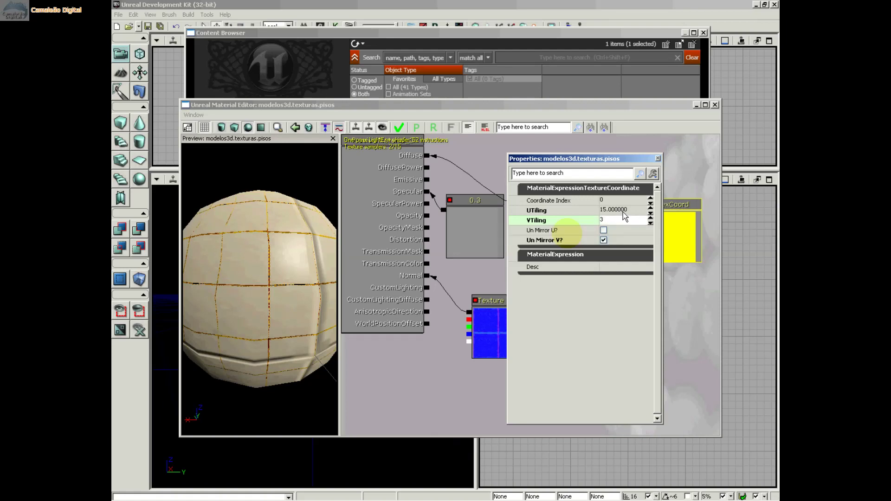
key(Return)
click(622, 210)
key(Return)
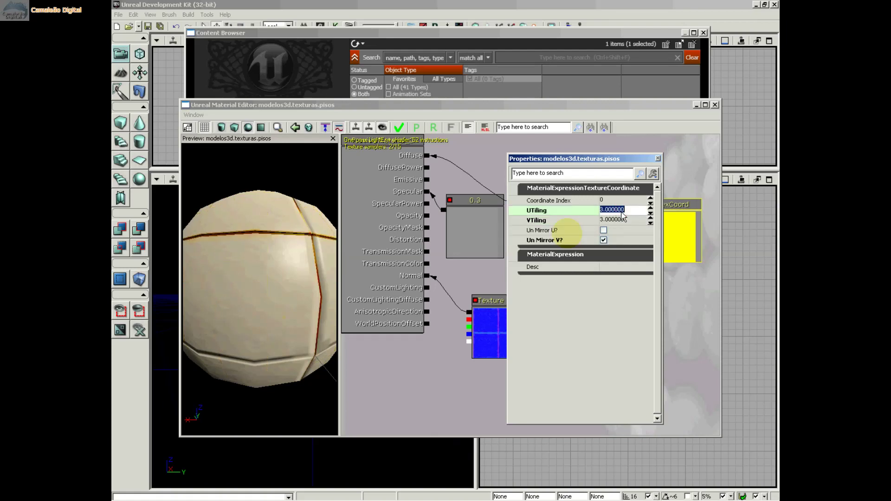
Set UTiling and VTiling both to 10, orbit the preview, and close Properties.
text(10)
click(609, 221)
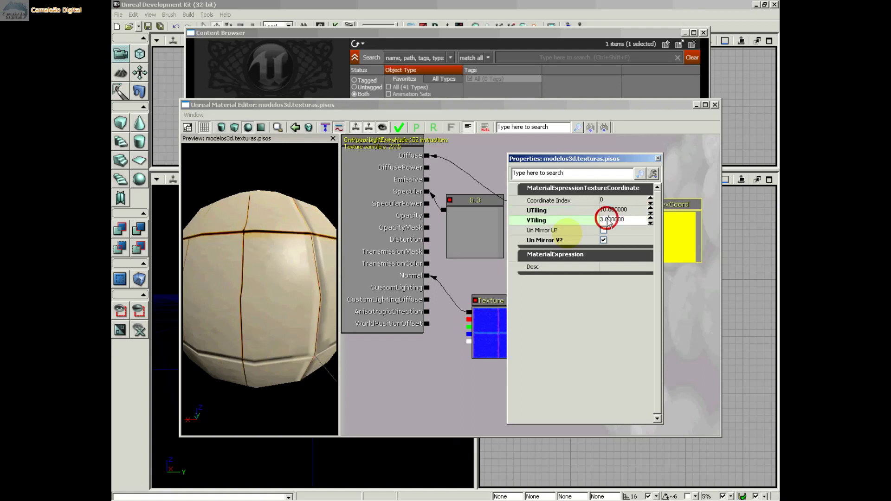
drag(621, 220, 579, 220)
text(10)
key(Return)
right_drag(299, 255, 299, 279)
drag(299, 279, 182, 260)
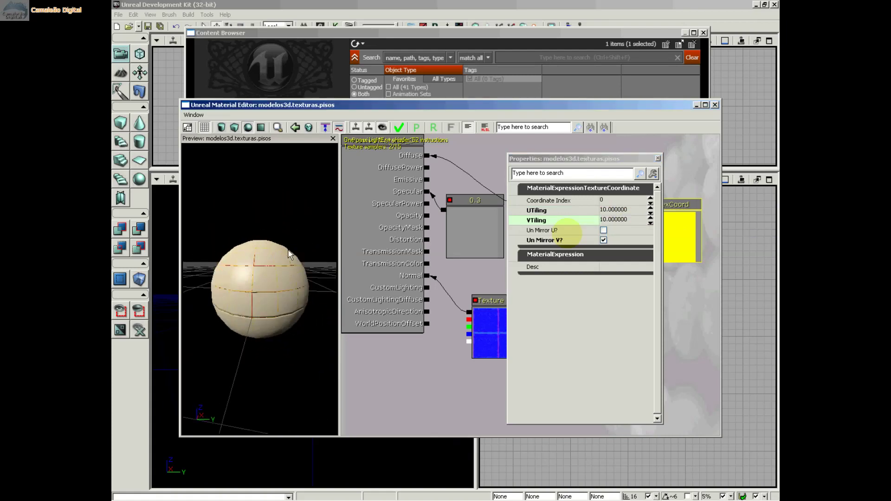
click(658, 159)
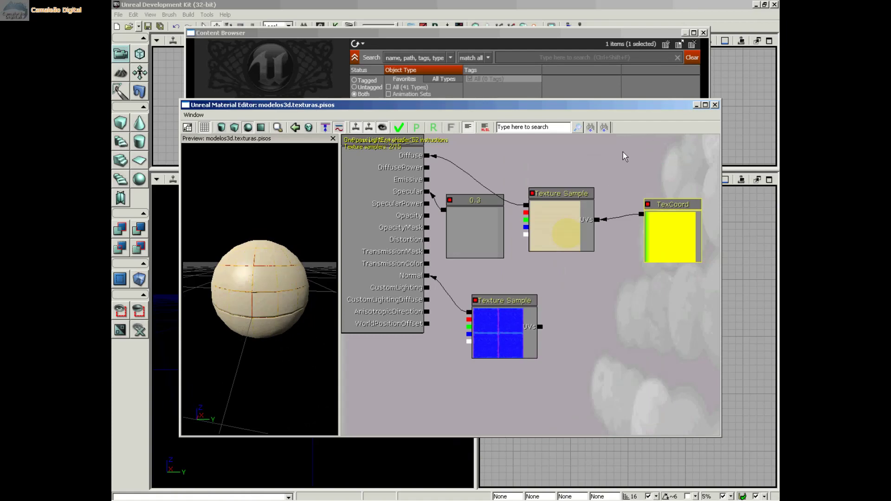
Add a Constant4Vector node (0,0,0,0) from the Vectors section of the graph menu.
right_click(527, 162)
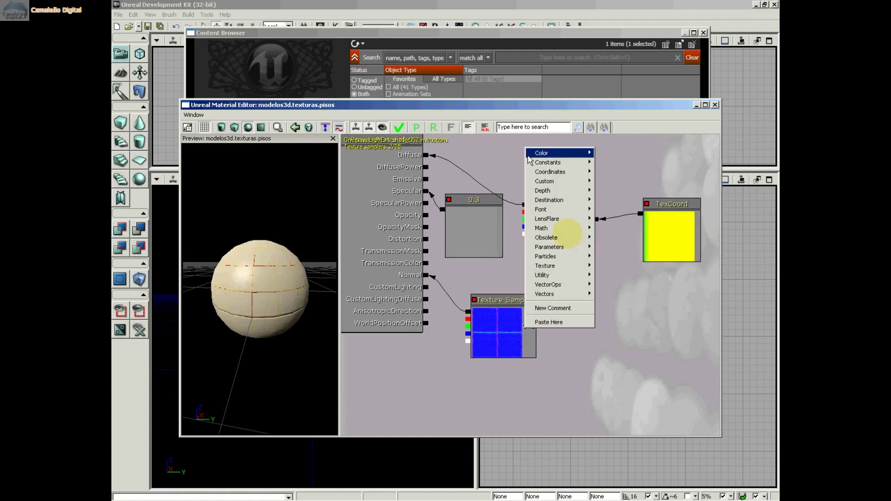
mouse_move(529, 158)
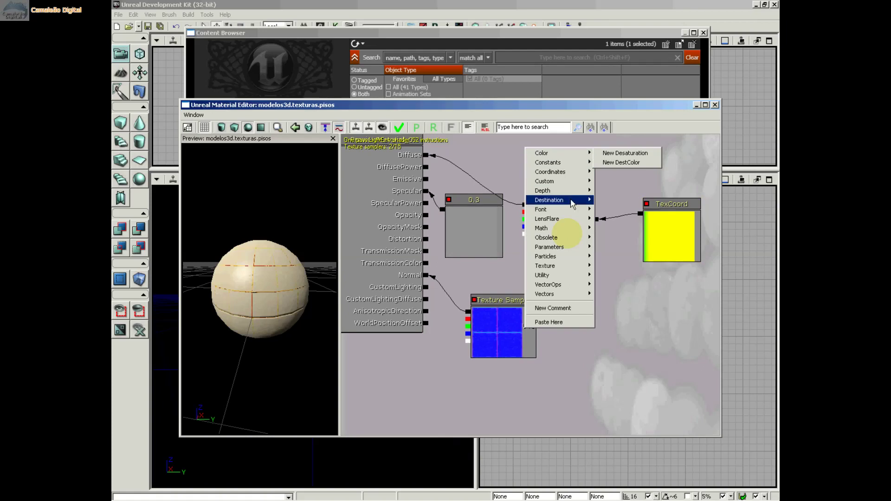
mouse_move(571, 289)
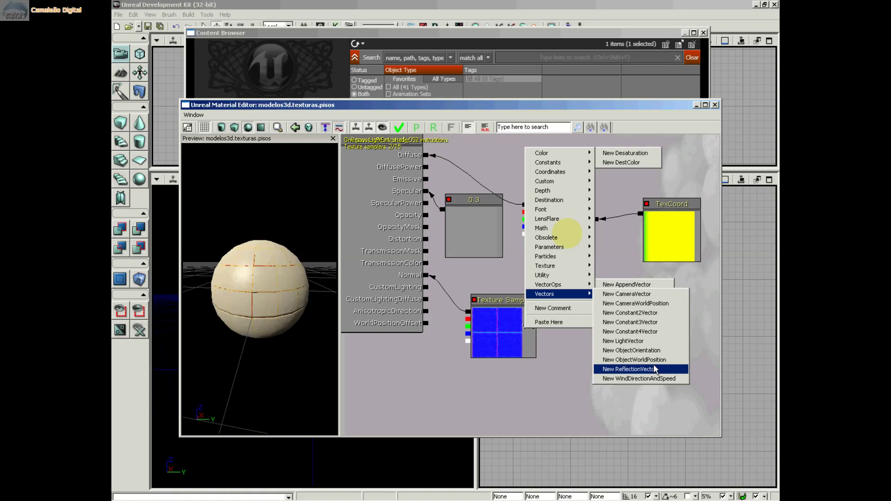
click(654, 331)
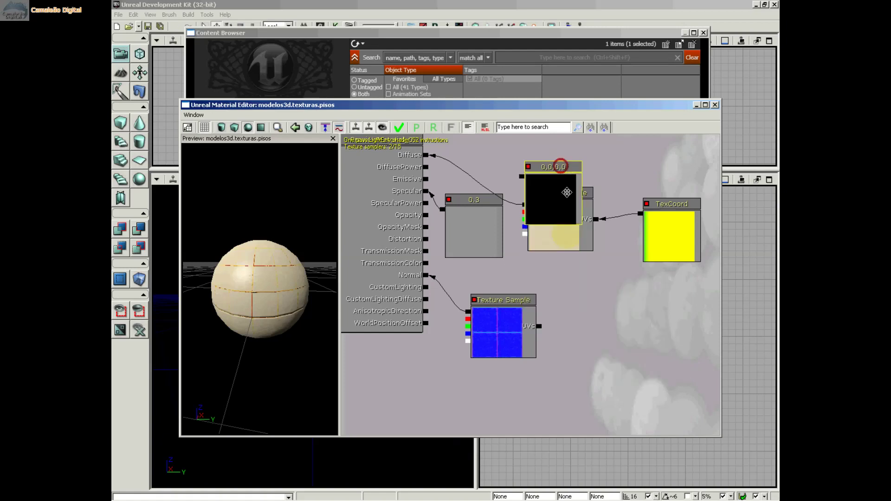
Move the Constant4Vector clear of the texture and show its Properties panel at the far left.
drag(564, 171, 632, 306)
click(197, 115)
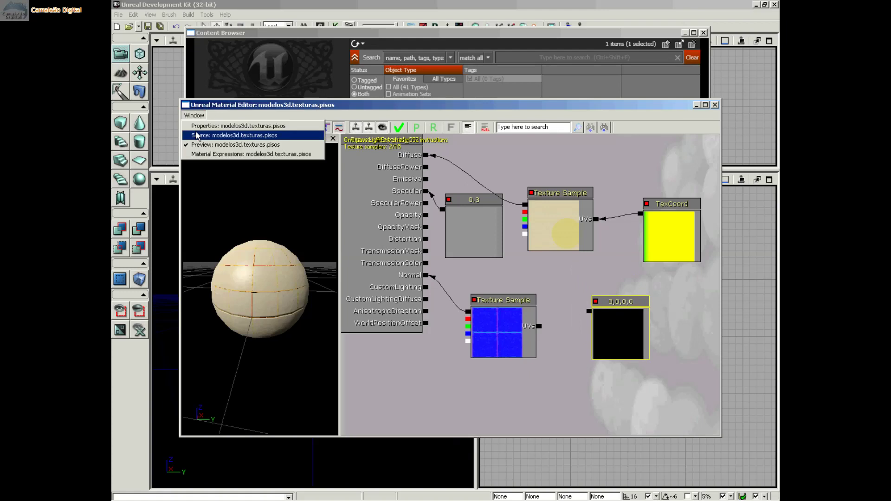
click(204, 126)
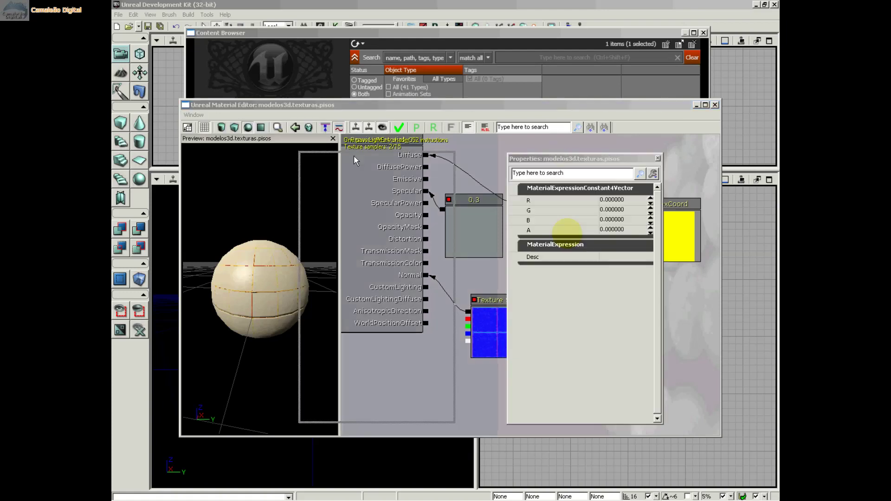
drag(564, 161, 284, 179)
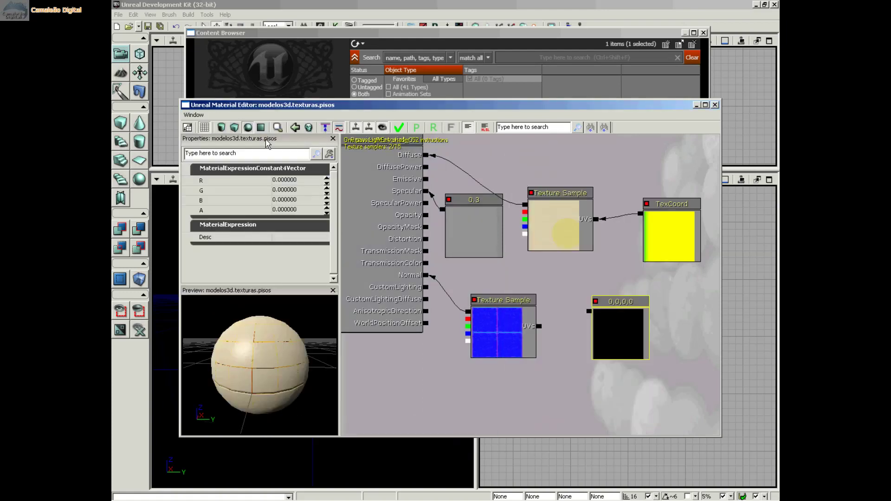
drag(308, 104, 451, 98)
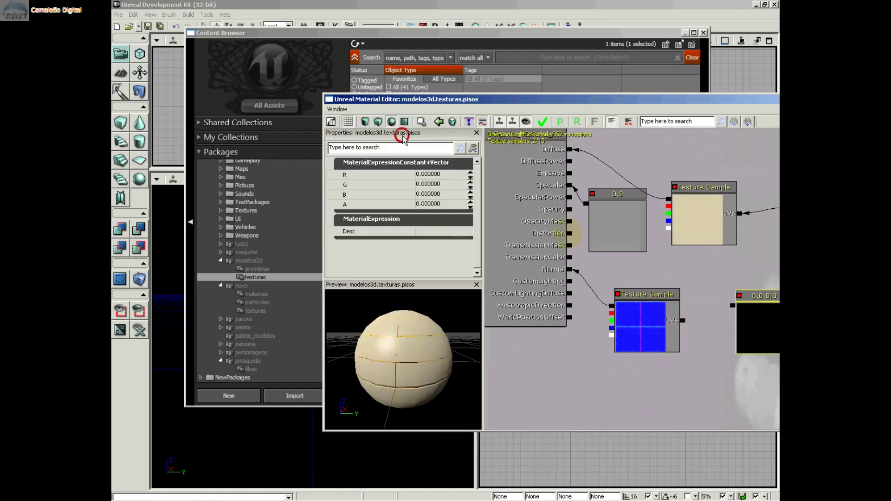
drag(403, 138, 182, 152)
mouse_move(445, 98)
mouse_down()
mouse_move(357, 79)
mouse_move(487, 81)
mouse_move(411, 61)
mouse_up()
Set the constant's R value to 255 and connect it to DiffusePower.
click(225, 188)
text(2)
key(Return)
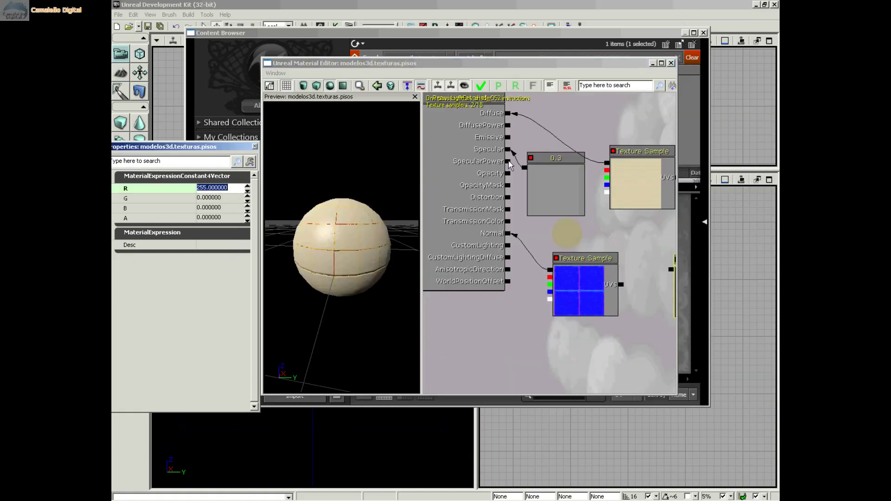
drag(576, 125, 546, 131)
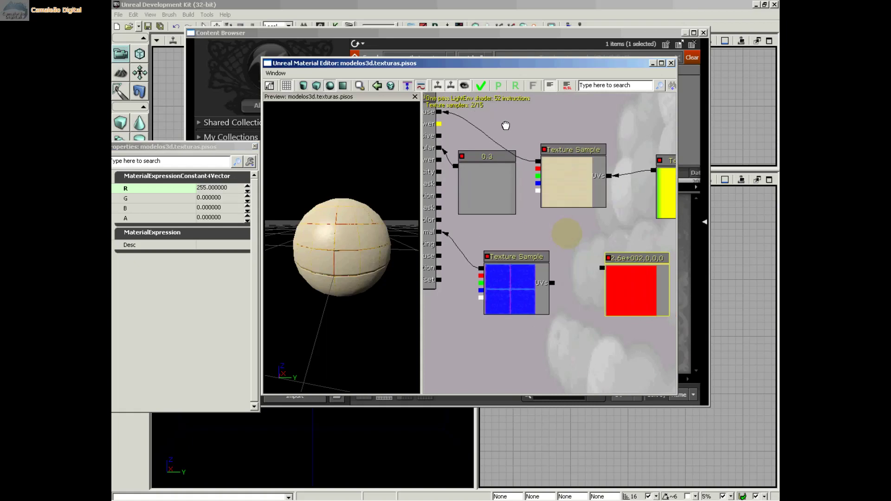
scroll(576, 124, down, 1)
scroll(577, 125, down, 1)
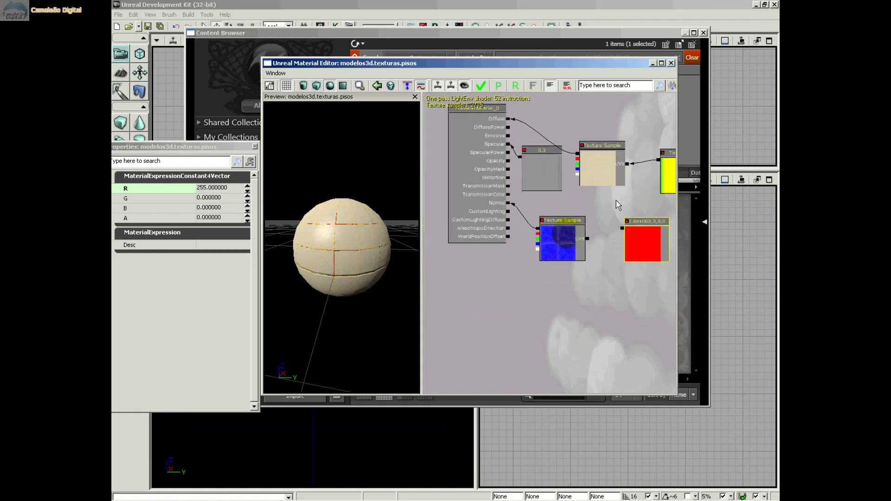
drag(620, 228, 511, 134)
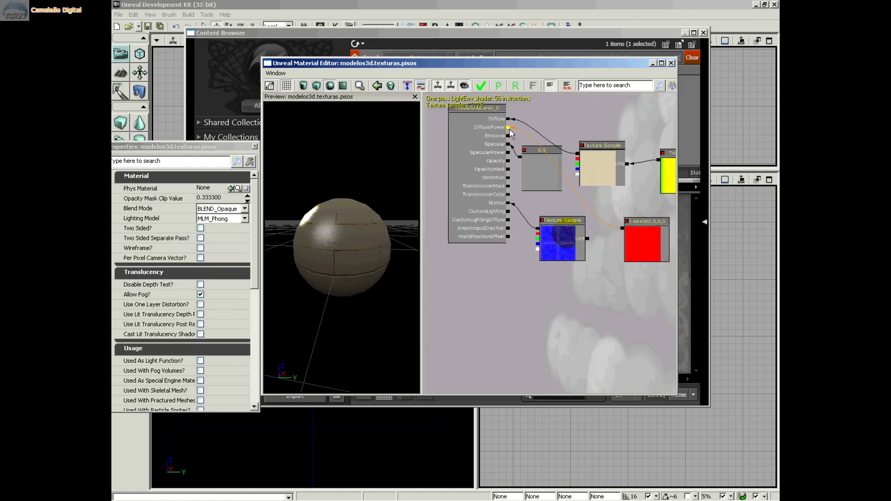
right_click(624, 228)
Relink the constant from DiffusePower to Emissive and set its R to 123.
click(642, 219)
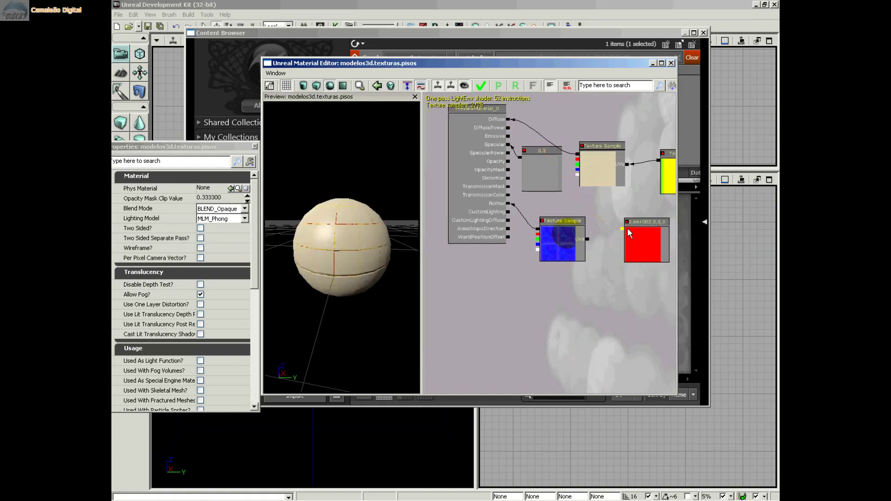
mouse_move(622, 228)
mouse_down()
mouse_move(580, 183)
mouse_move(508, 136)
mouse_up()
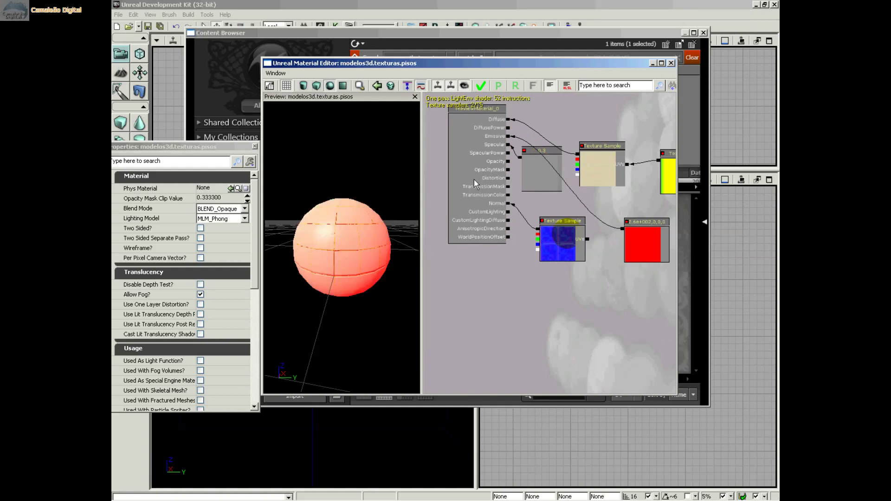
click(638, 224)
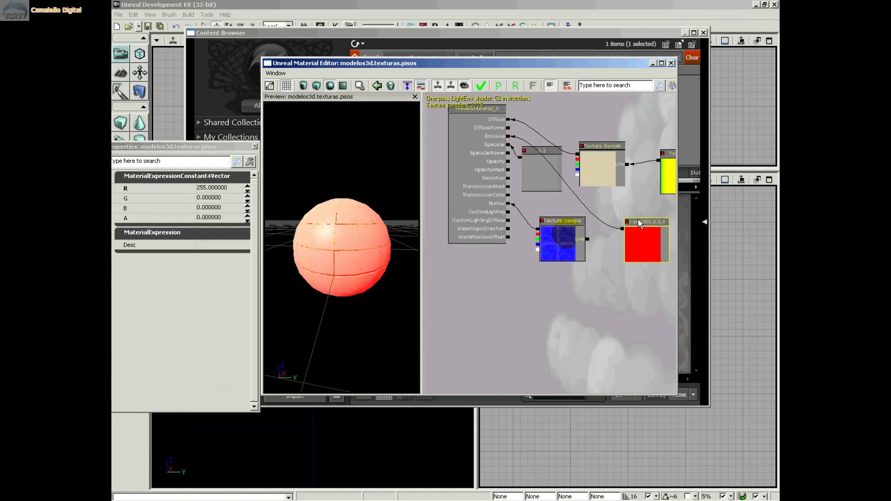
click(218, 188)
text(1)
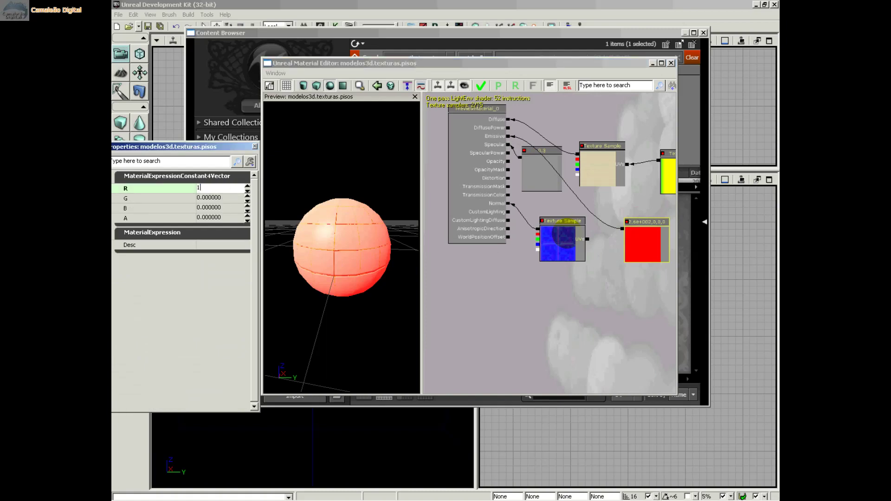
text(23)
click(210, 198)
Set G to 0, B to 123 and A to 50, turning the constant magenta.
text(1)
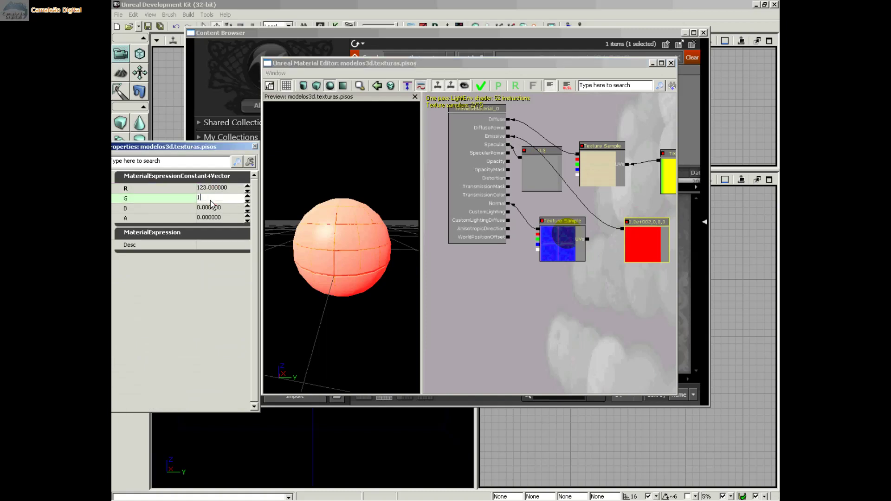
key(Return)
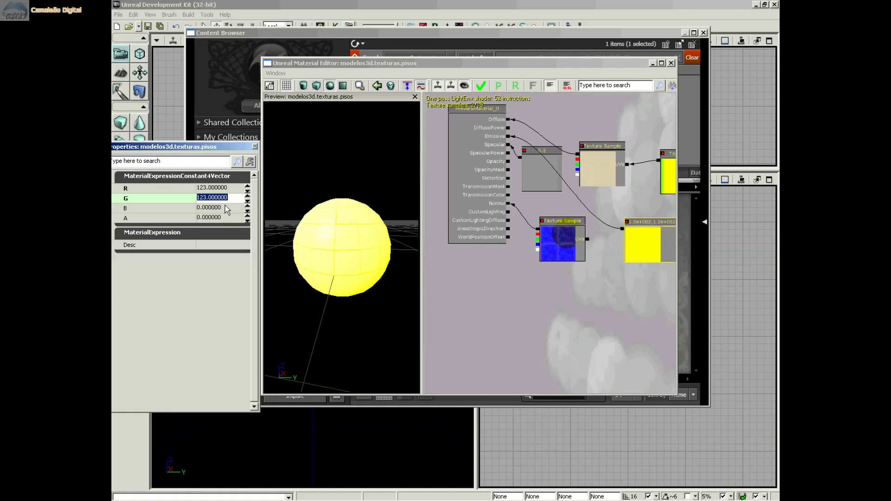
click(218, 208)
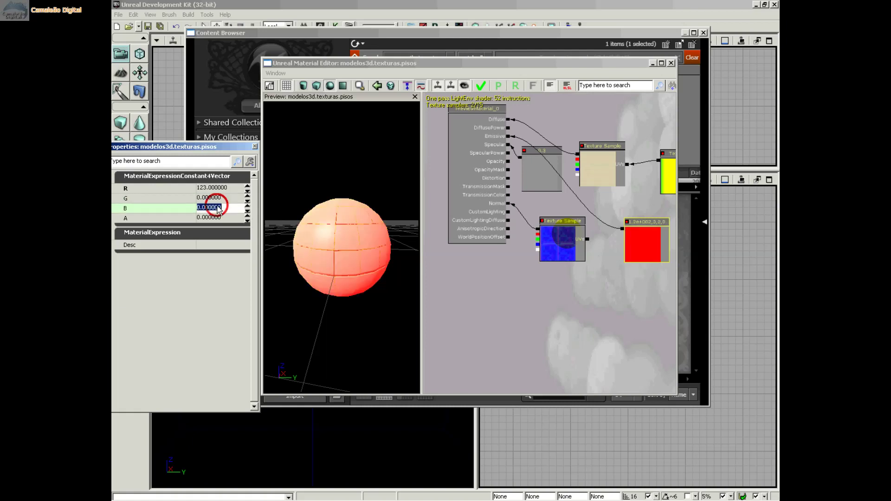
text(123)
key(Return)
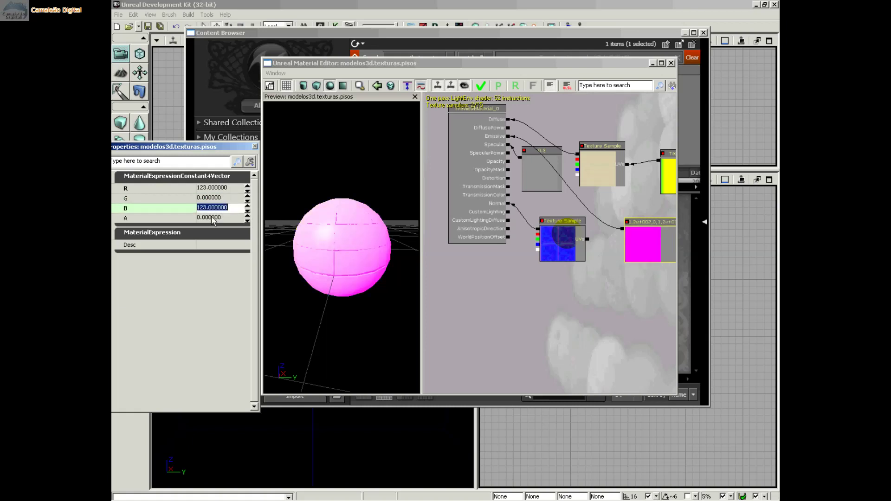
click(213, 219)
text(0)
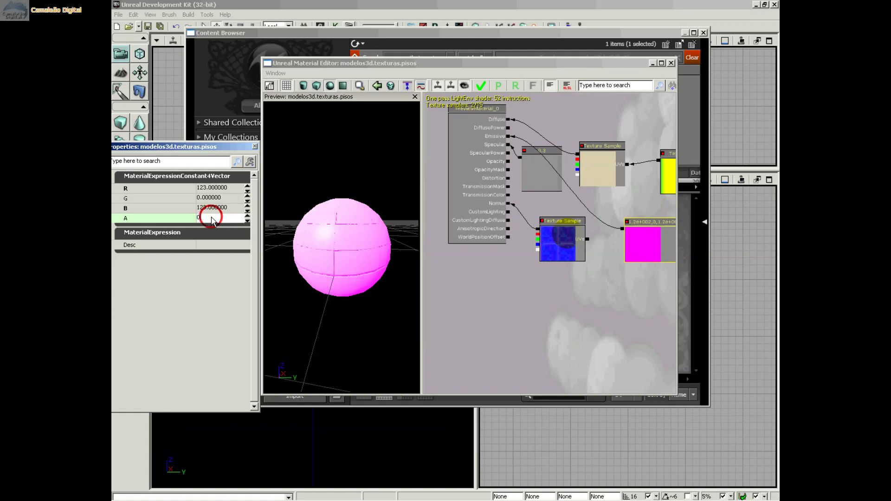
key(BackSpace)
text(50)
key(Return)
drag(586, 123, 568, 144)
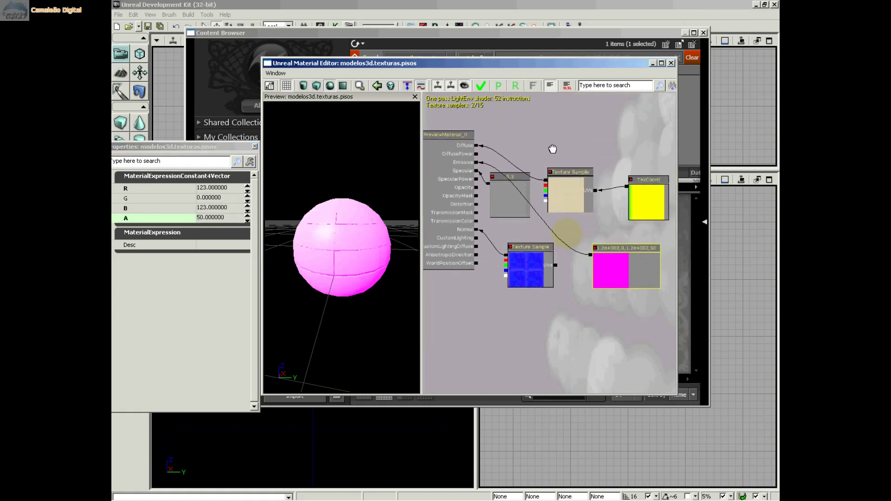
Maximize the Material Editor, close the Properties panel and recentre the node graph.
click(661, 64)
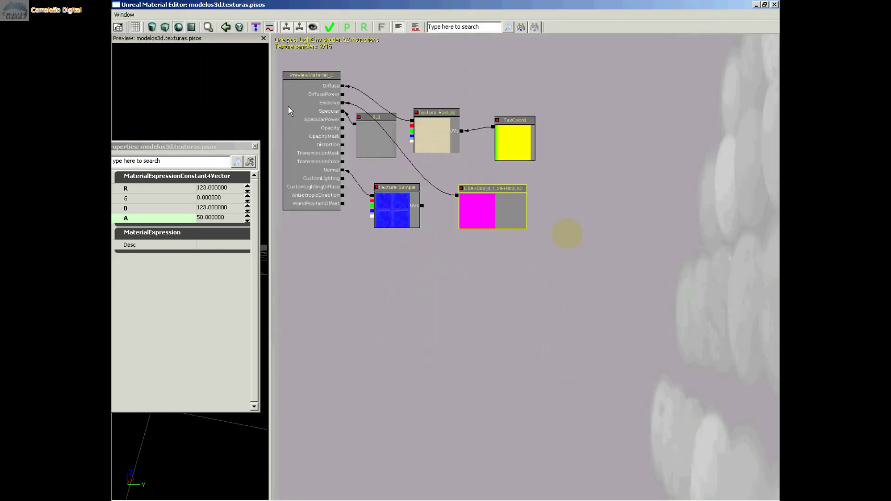
click(254, 146)
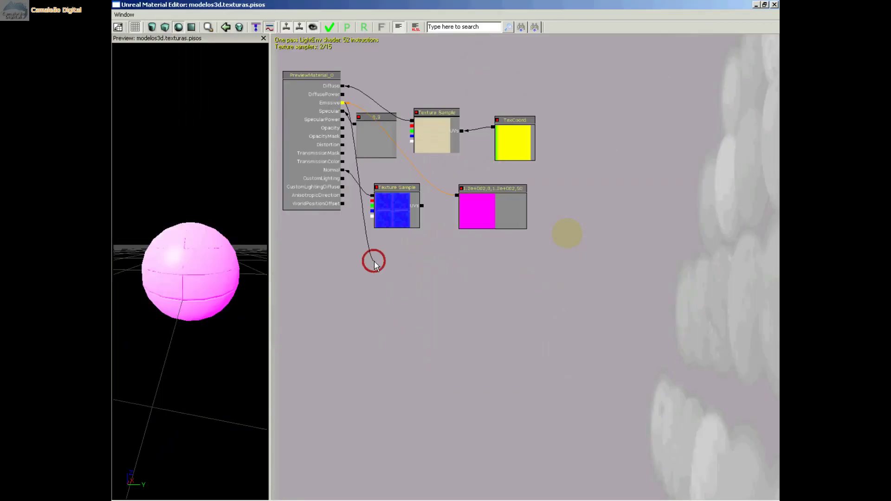
scroll(375, 258, up, 2)
scroll(375, 258, up, 1)
mouse_move(391, 324)
mouse_down()
mouse_move(487, 376)
mouse_move(457, 411)
mouse_up()
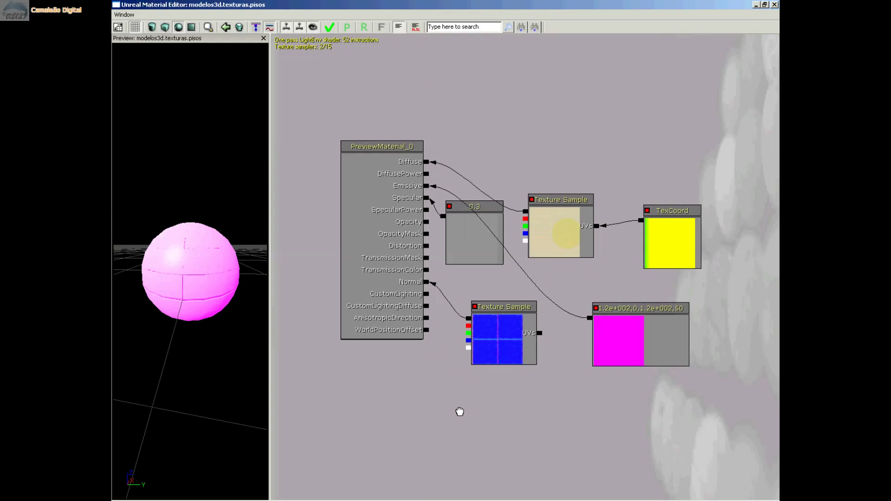
Show the pink pisos material on the plane preview mesh, viewed from above.
mouse_move(171, 294)
mouse_down()
mouse_move(270, 253)
mouse_move(113, 260)
mouse_up()
click(194, 26)
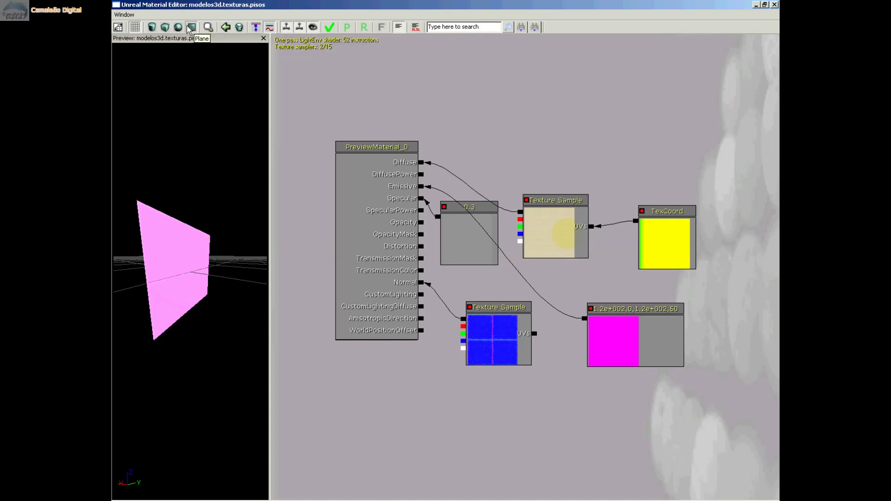
click(164, 26)
mouse_move(197, 306)
mouse_down()
mouse_move(158, 257)
mouse_move(193, 495)
mouse_move(160, 493)
mouse_up()
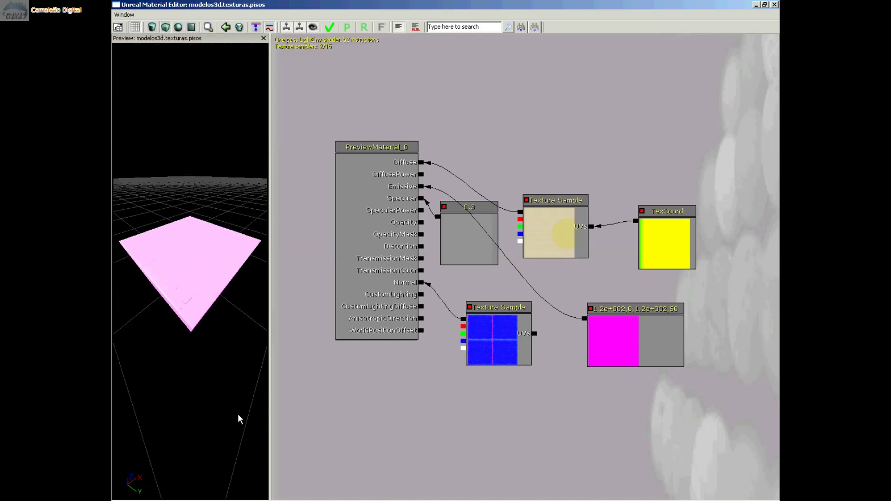